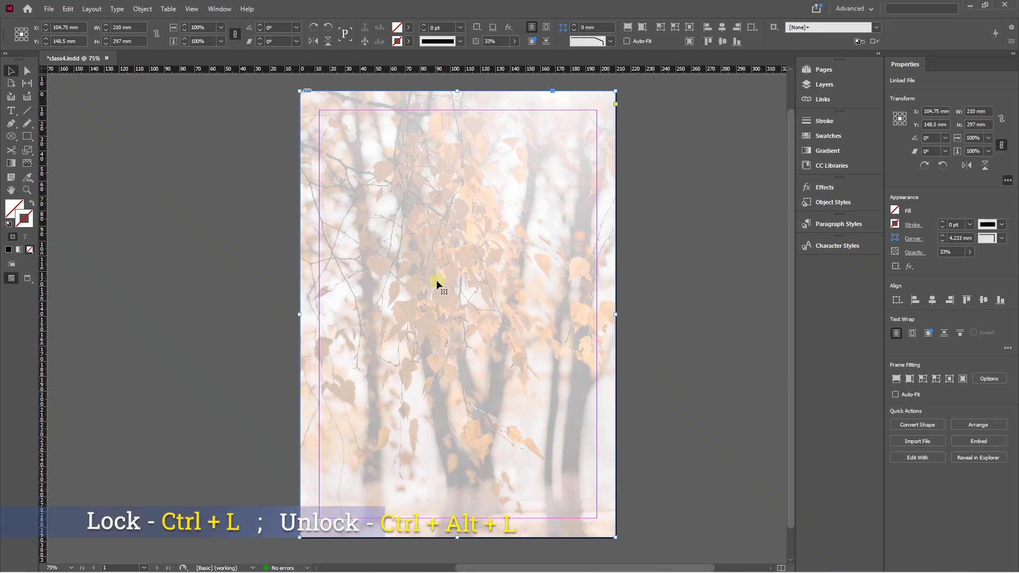
Lock the faded autumn background image on the page, unlocking it once and locking it again.
key(ctrl+l)
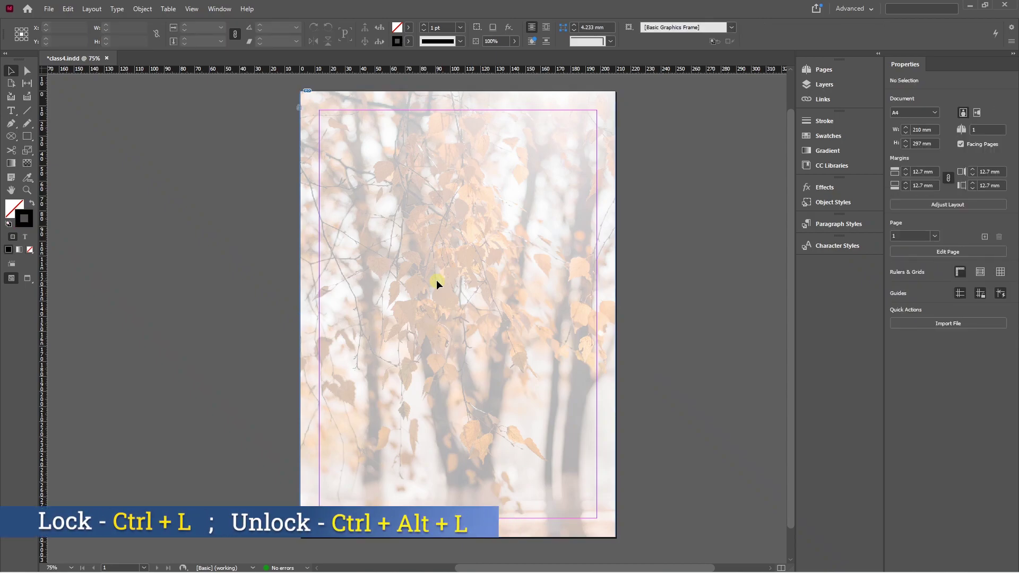
key(ctrl+alt+l)
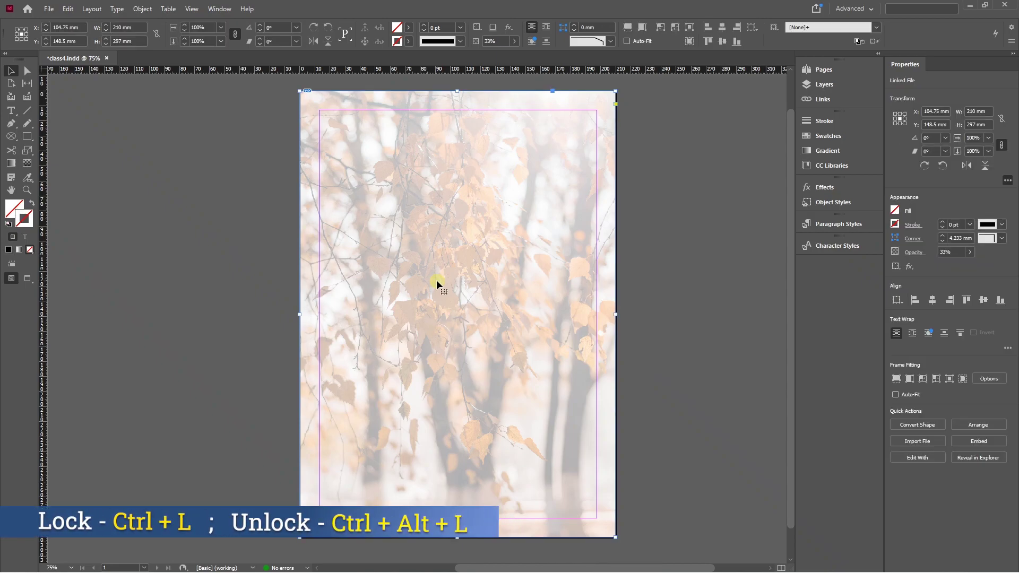
key(ctrl+l)
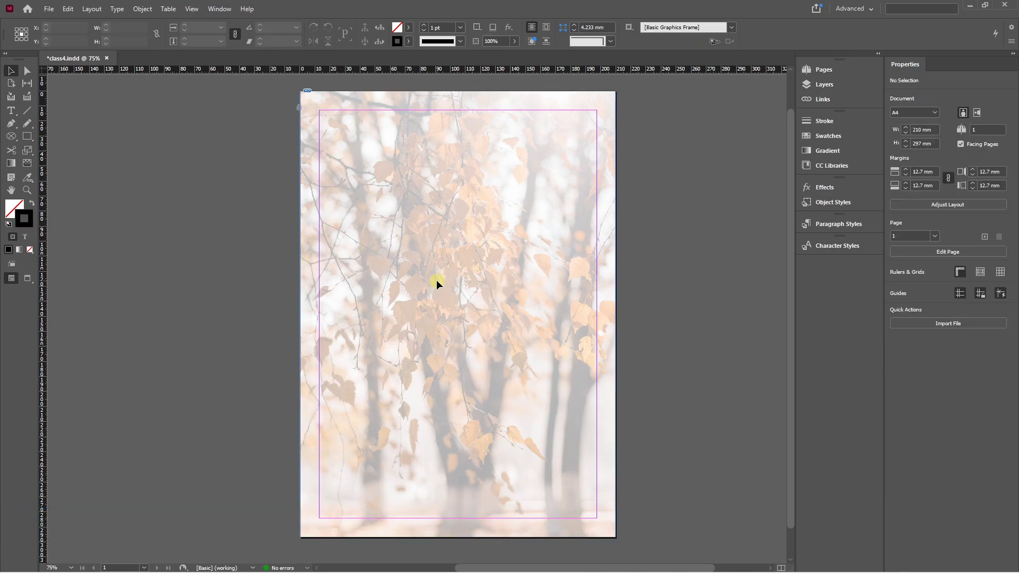
Draw a rectangle frame about 92 by 79 mm from the upper-left corner of the page margins.
click(27, 137)
drag(320, 110, 458, 228)
key(v)
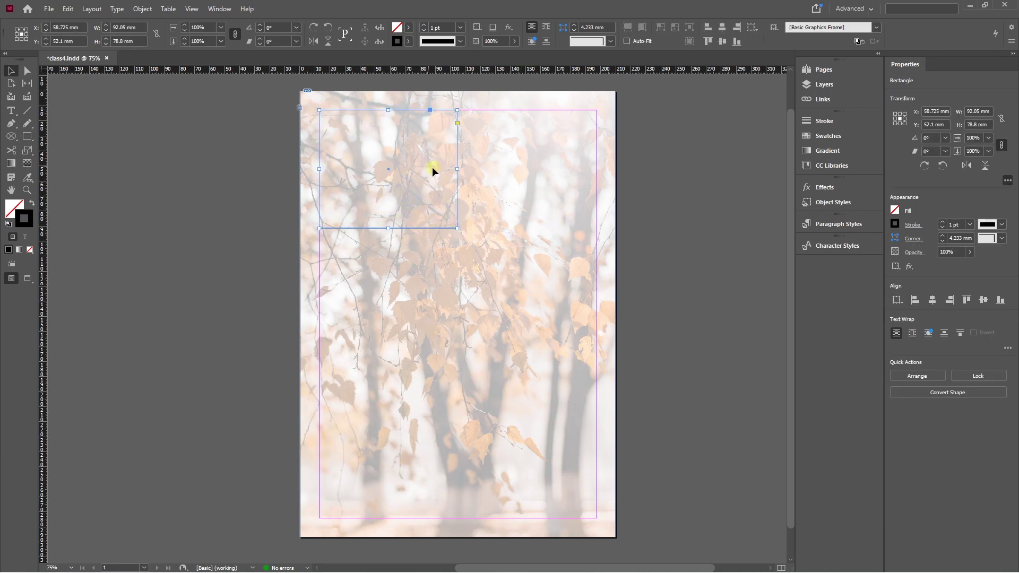
click(48, 9)
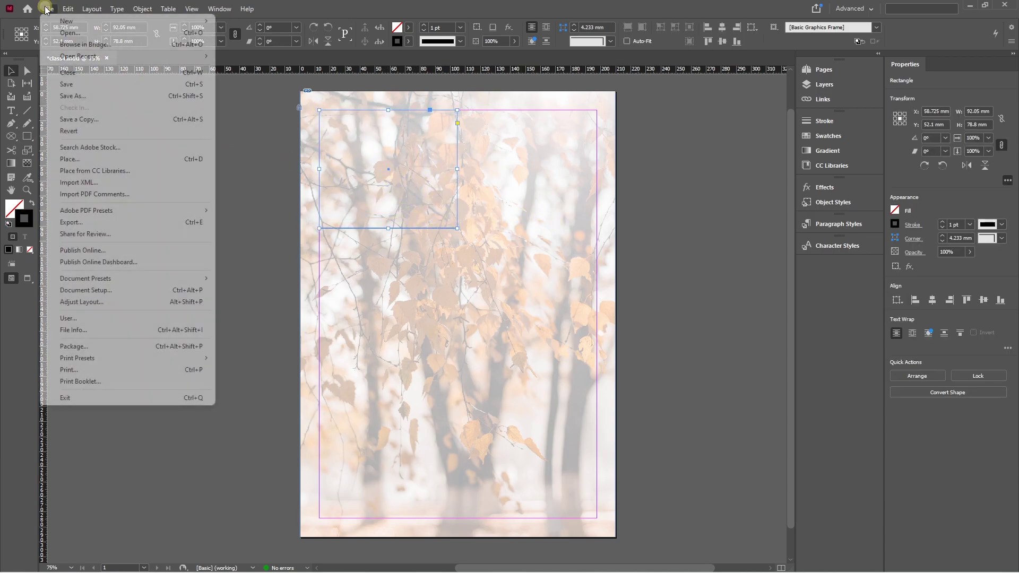
click(75, 159)
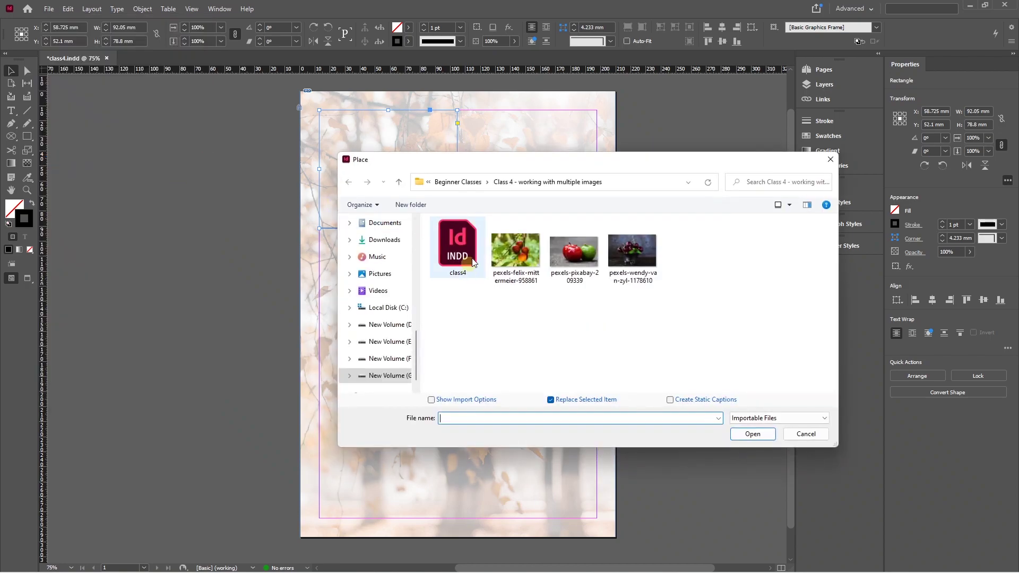
click(794, 435)
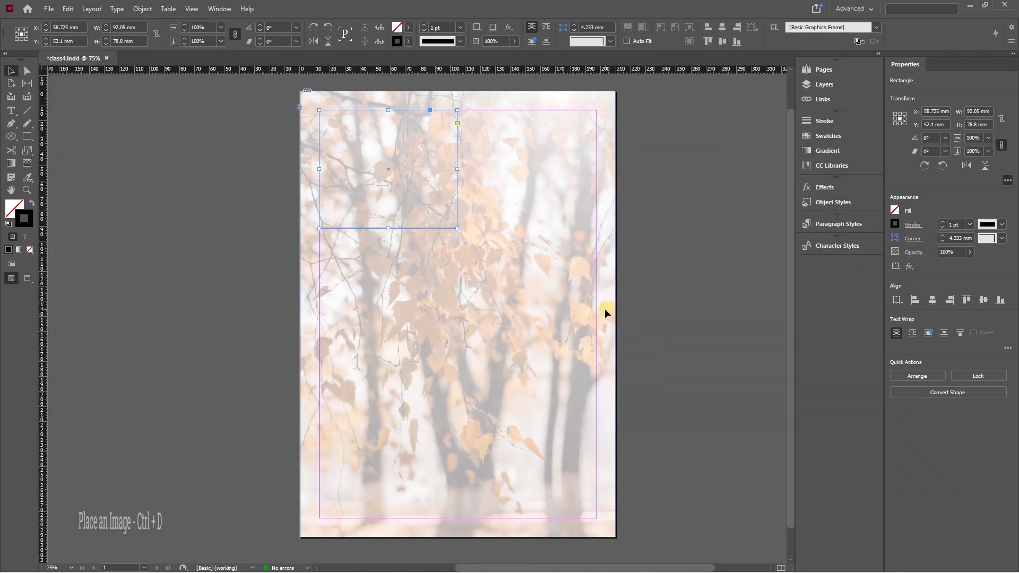
Place the photo of red fruit on a leafy branch into the selected rectangle frame.
key(ctrl+d)
click(523, 269)
click(753, 434)
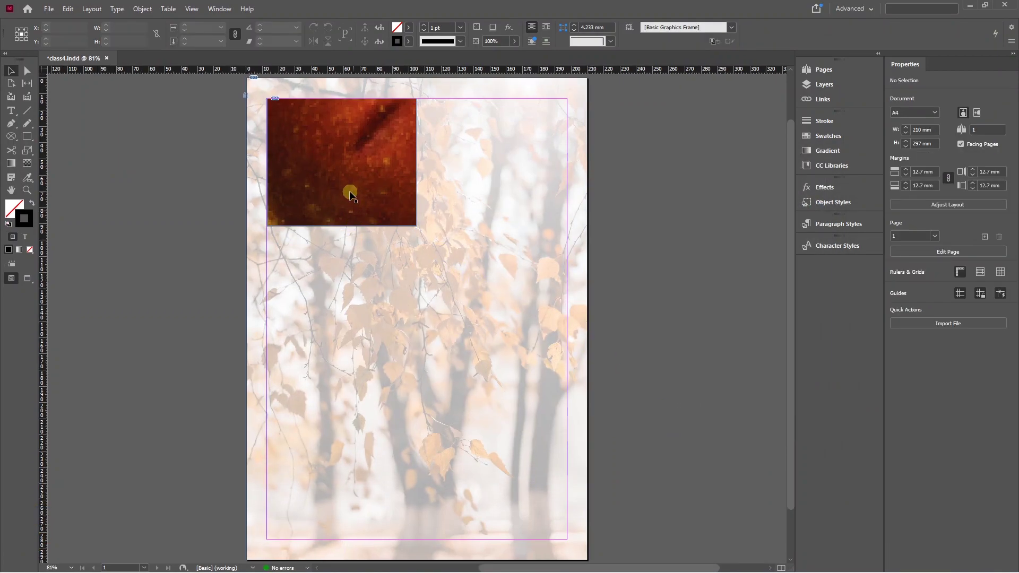
Apply Fit Frame to Content to the placed fruit photo so its frame matches the full image size.
click(341, 159)
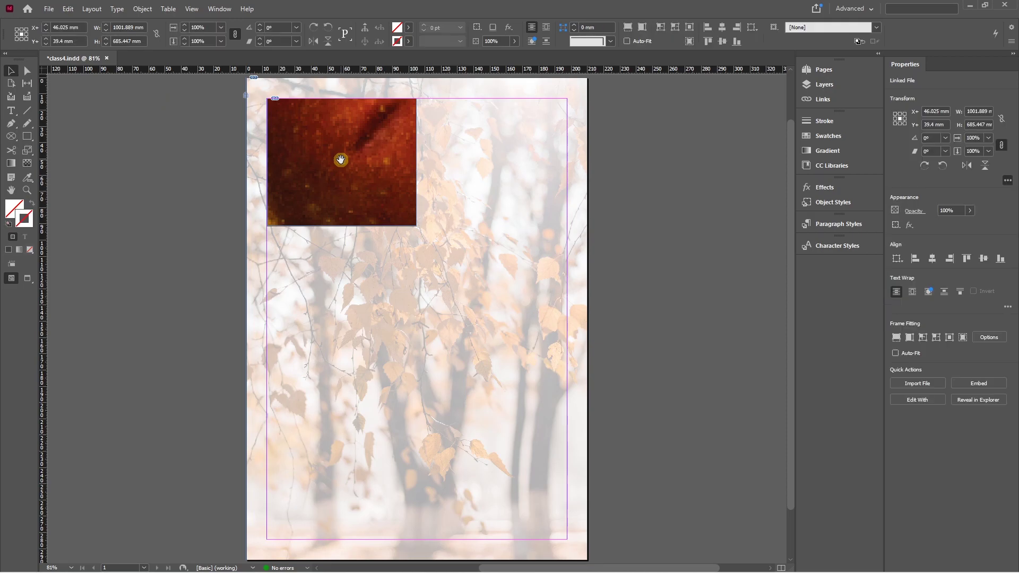
key(ctrl+minus)
key(ctrl+minus)
key(ctrl+minus)
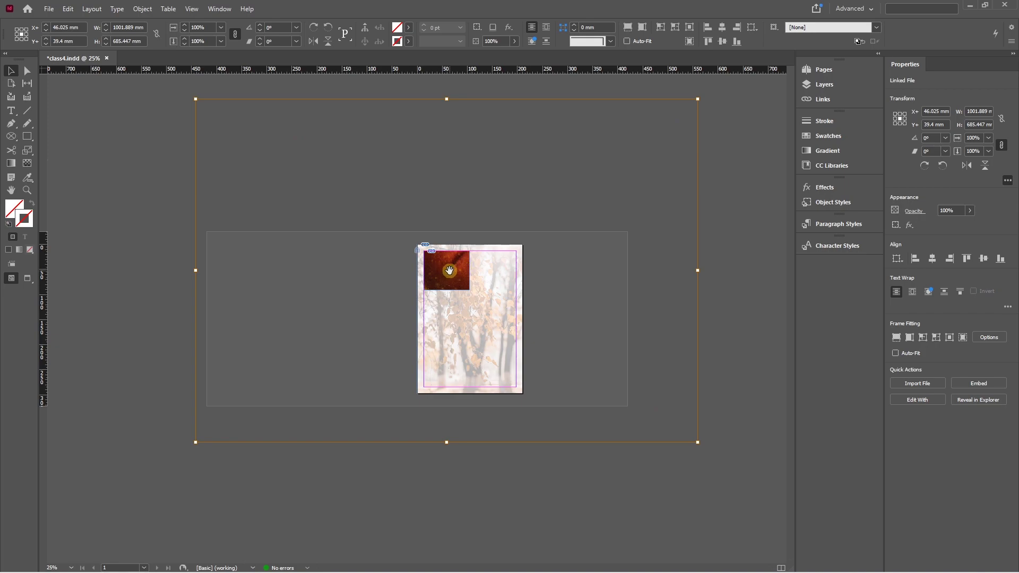
click(493, 272)
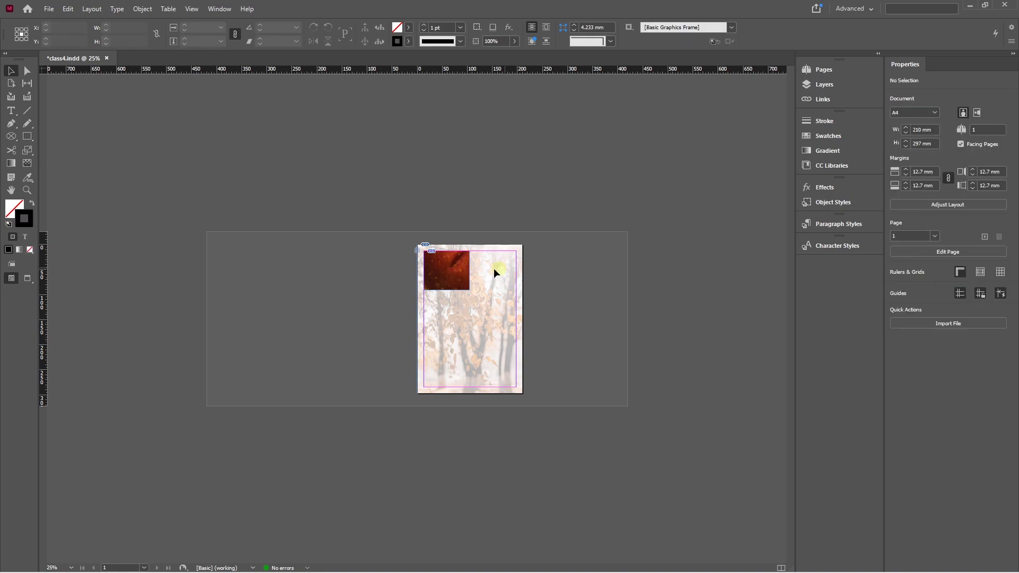
click(456, 282)
right_click(452, 282)
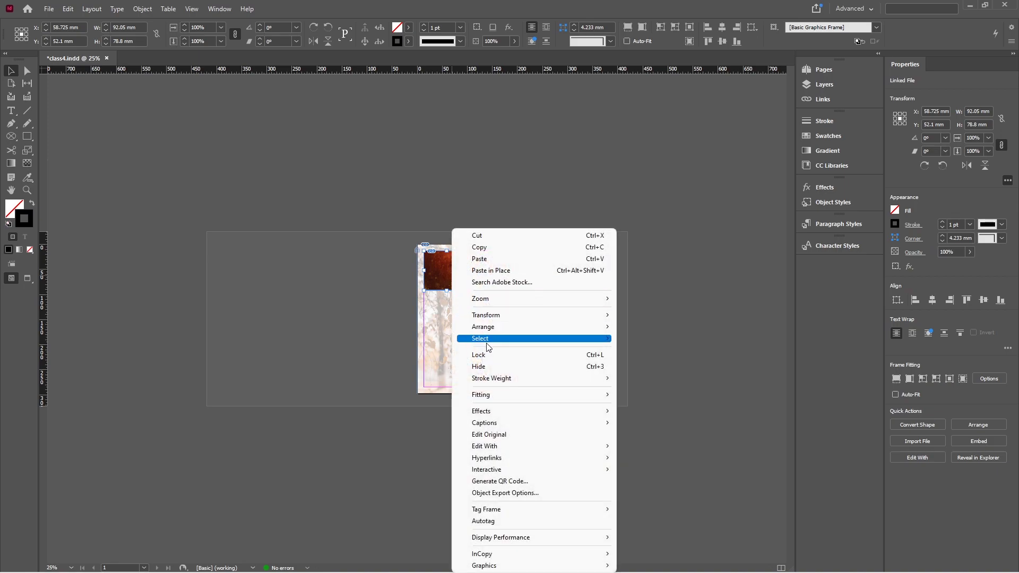
mouse_move(499, 395)
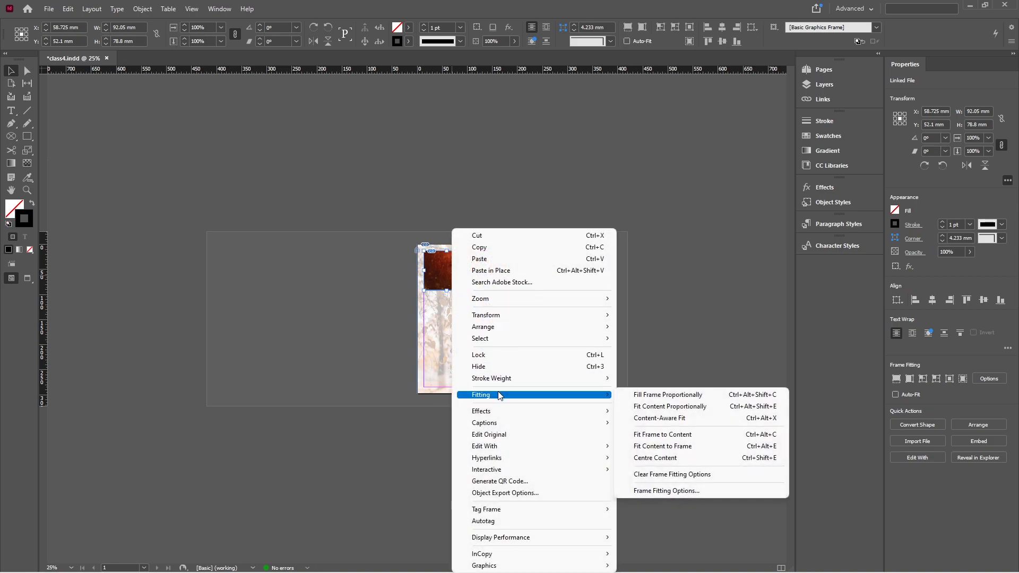
click(670, 439)
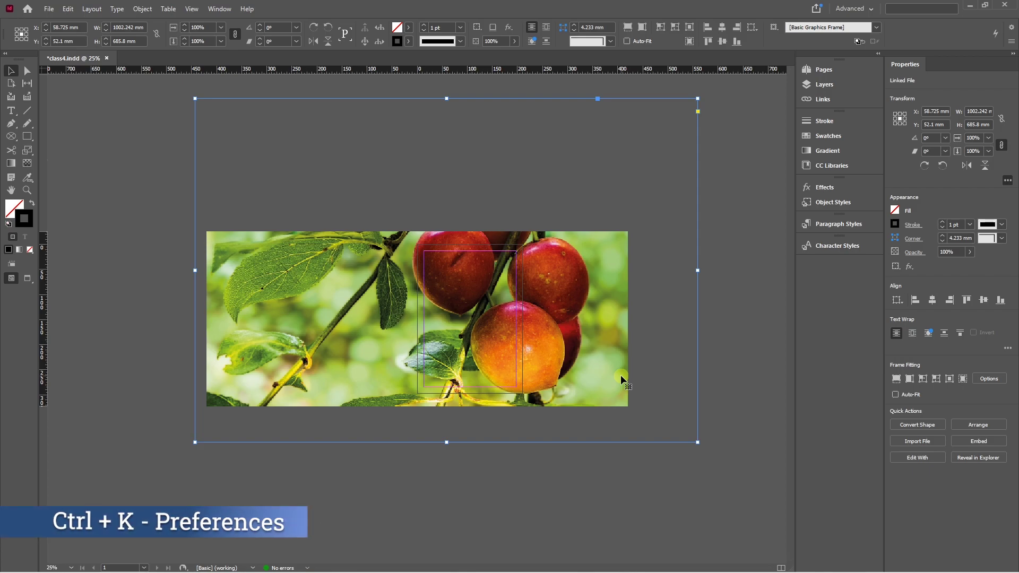
Set the pasteboard's horizontal and vertical margins to 500 mm in the Guides & Pasteboard preferences.
key(ctrl+k)
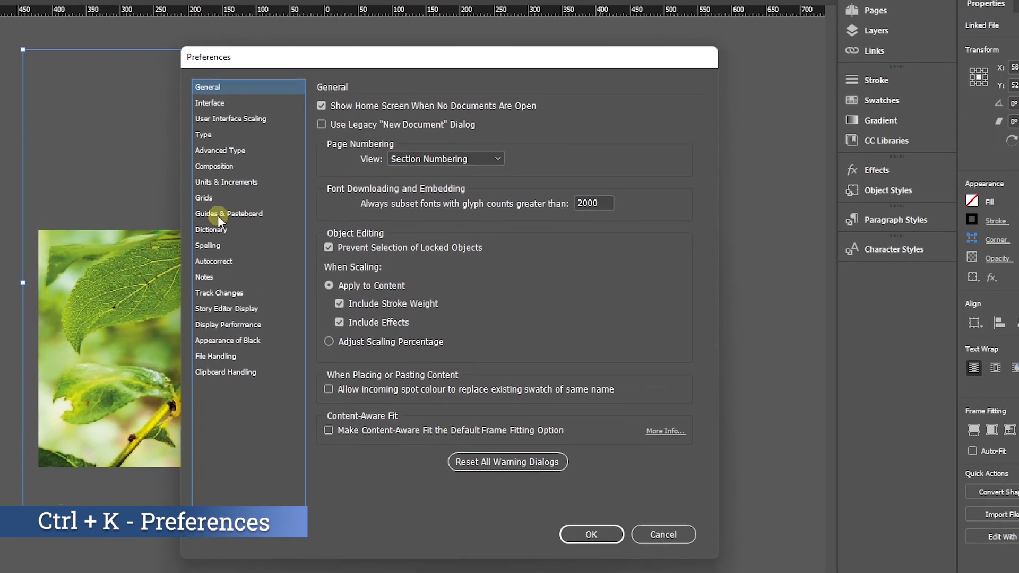
click(219, 218)
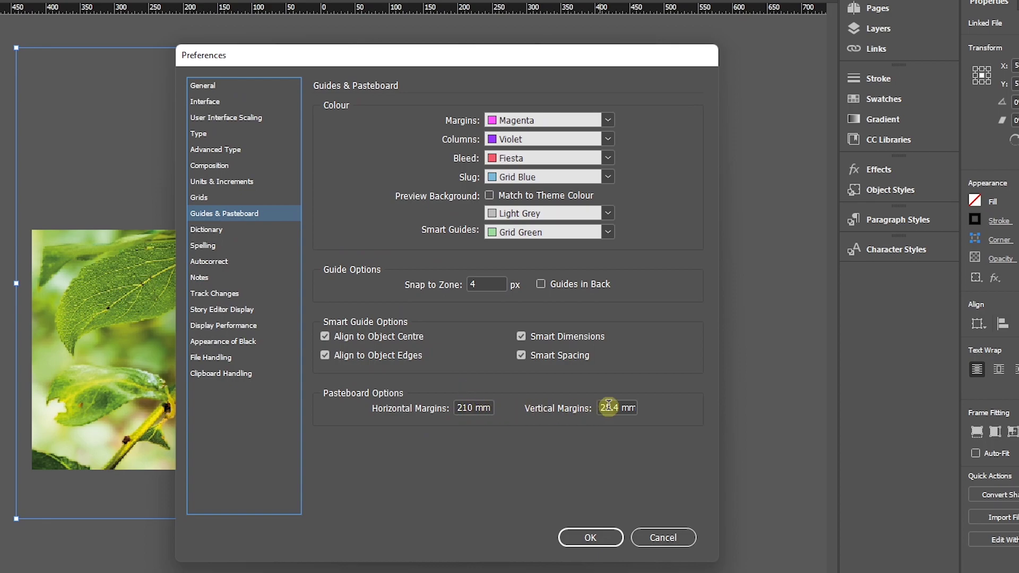
click(477, 410)
triple_click(476, 409)
text(500)
key(Tab)
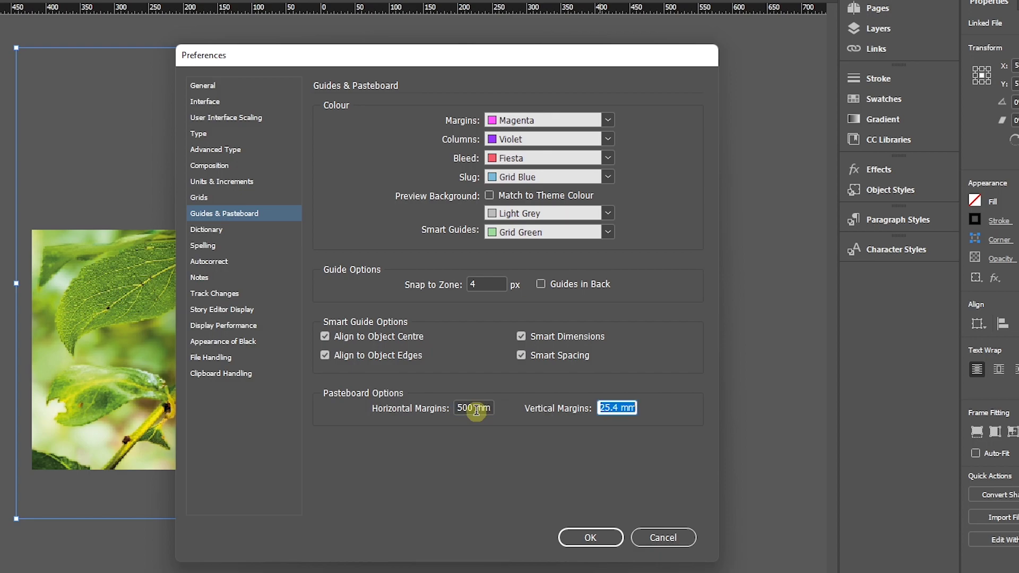
text(500)
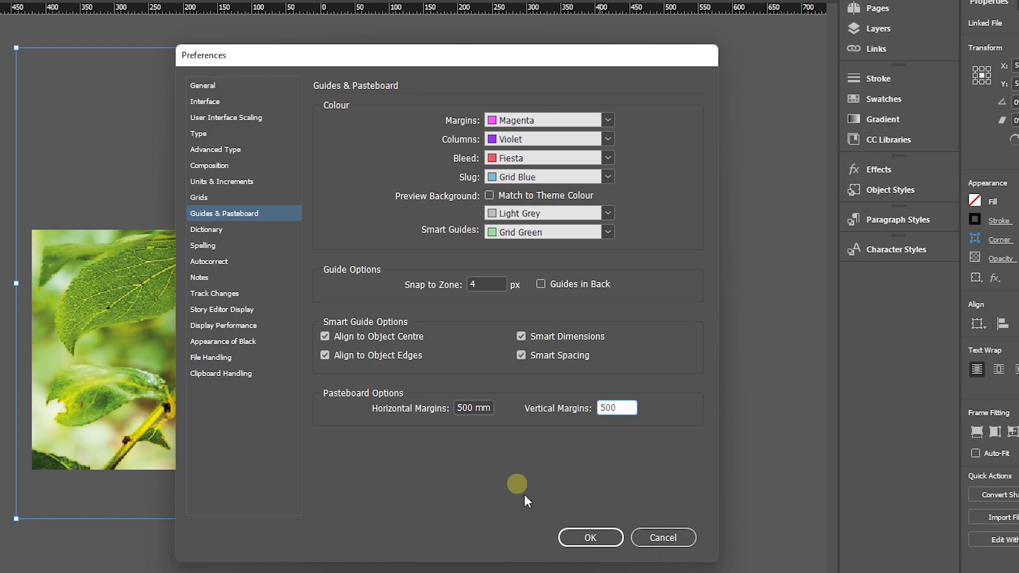
click(590, 539)
Shrink the fruit photo's frame proportionally around its centre to about 86.5 by 59 mm.
key(ctrl+minus)
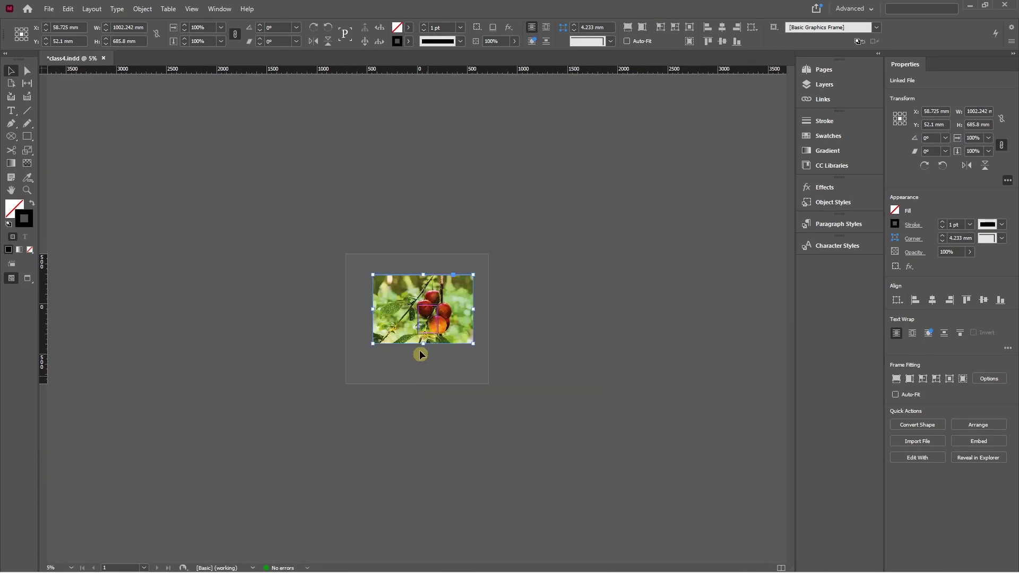
key(ctrl+equal)
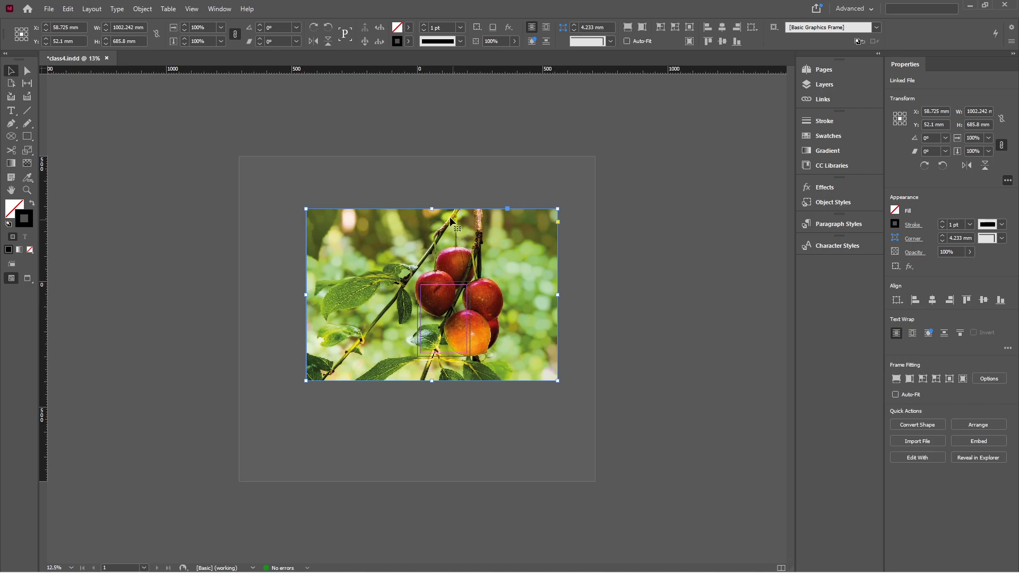
drag(432, 209, 437, 291)
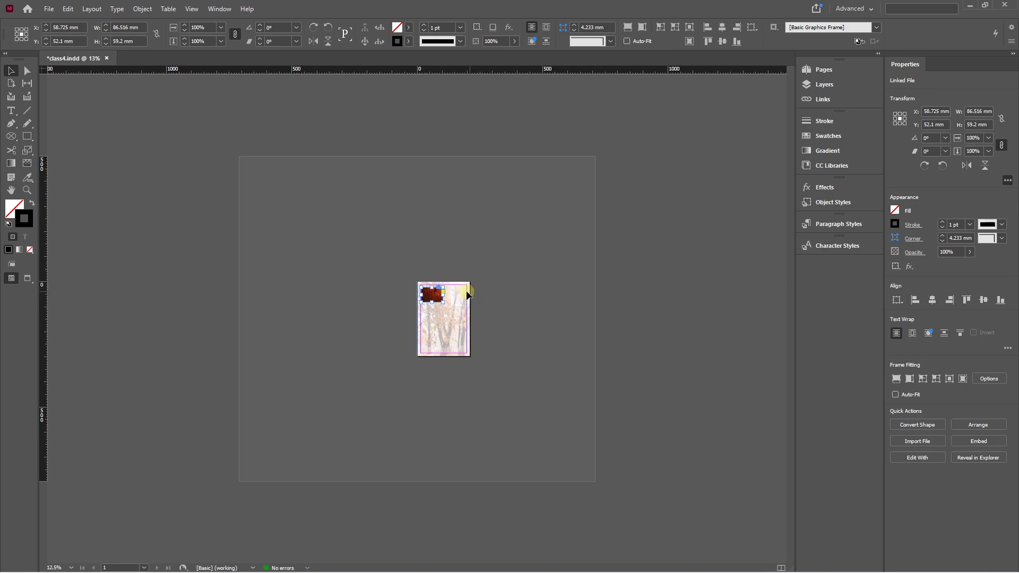
Apply Fit Content to Frame to the fruit photo and move it slightly down and to the right on the page.
right_click(434, 301)
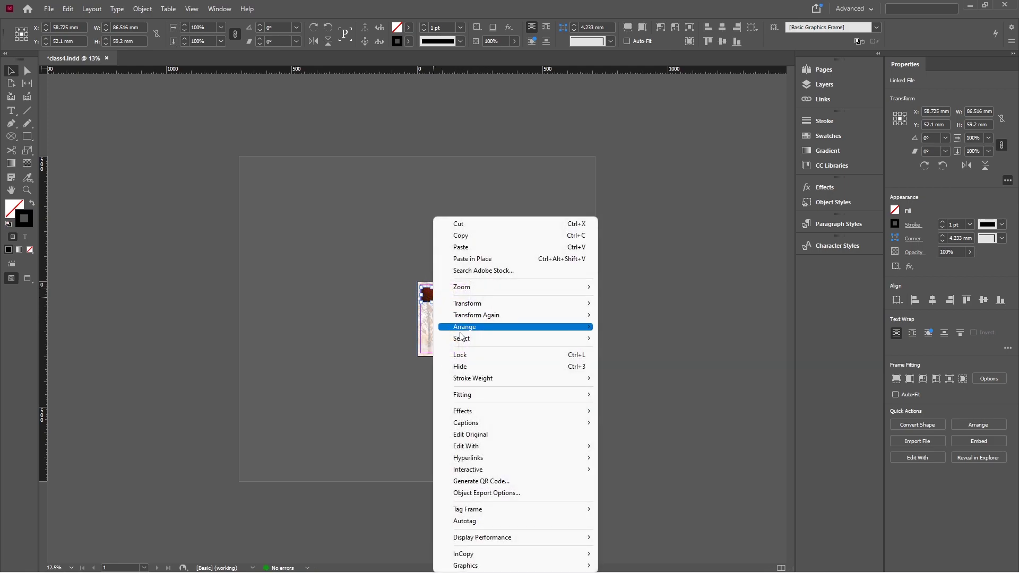
mouse_move(481, 395)
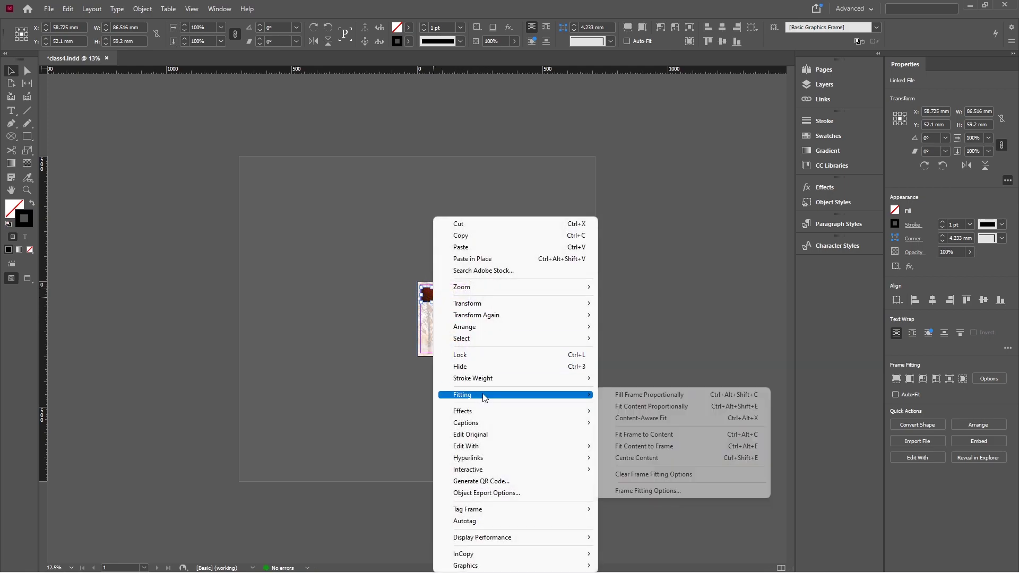
click(657, 447)
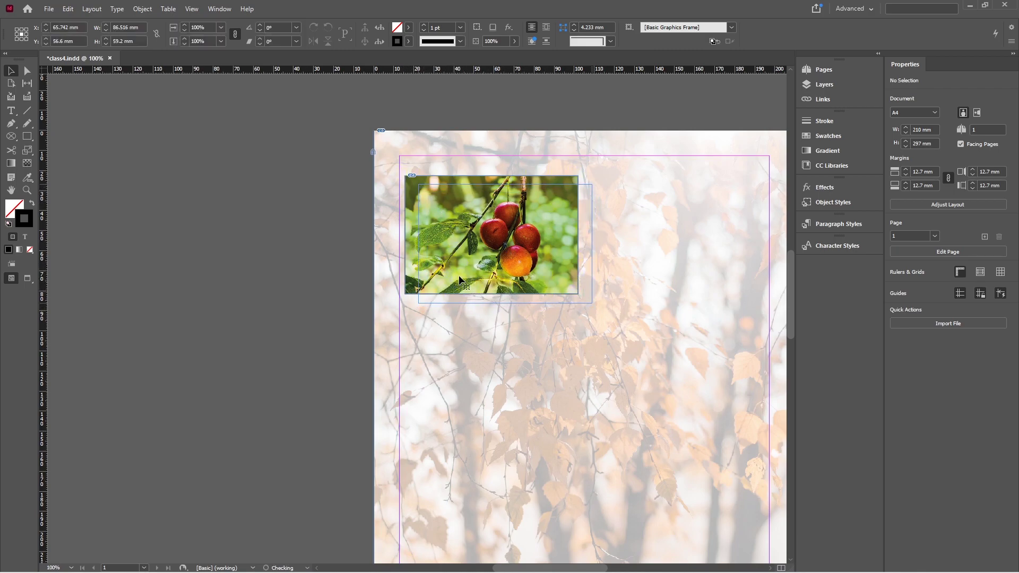
drag(468, 285, 481, 293)
Enlarge the fruit photo's frame to about 98.5 by 68.5 mm and centre the content inside it.
drag(592, 304, 616, 322)
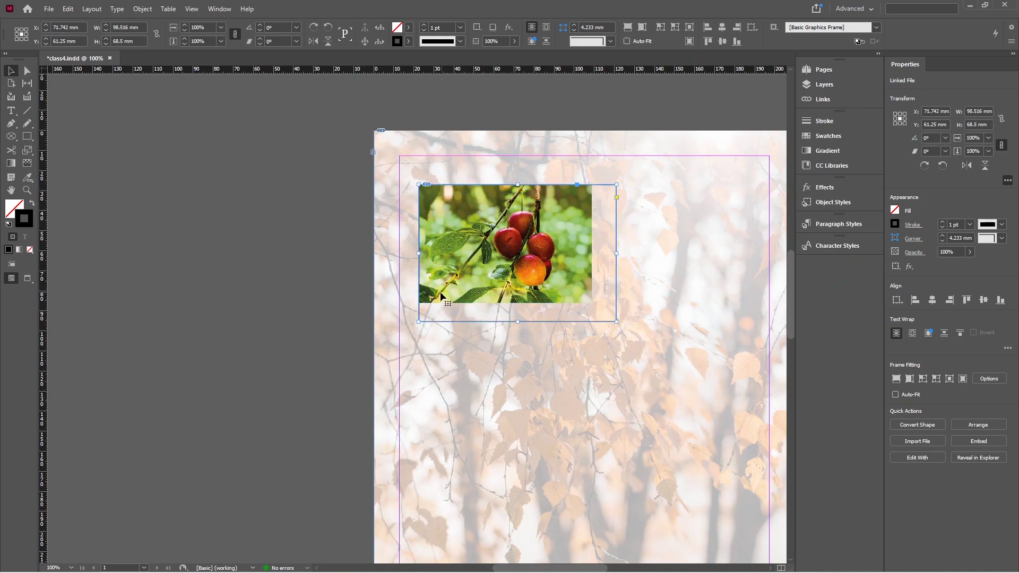
right_click(525, 255)
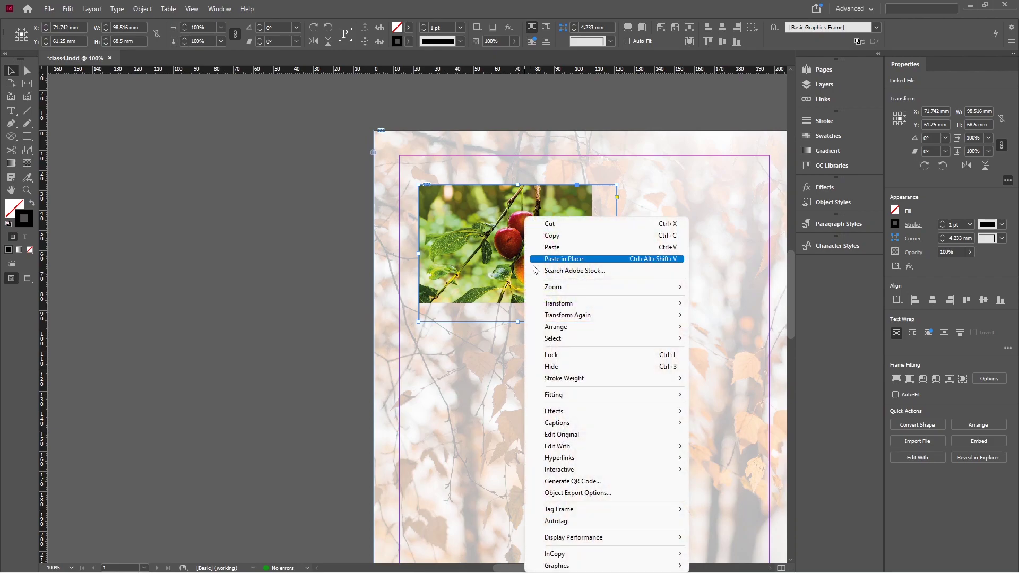
mouse_move(629, 398)
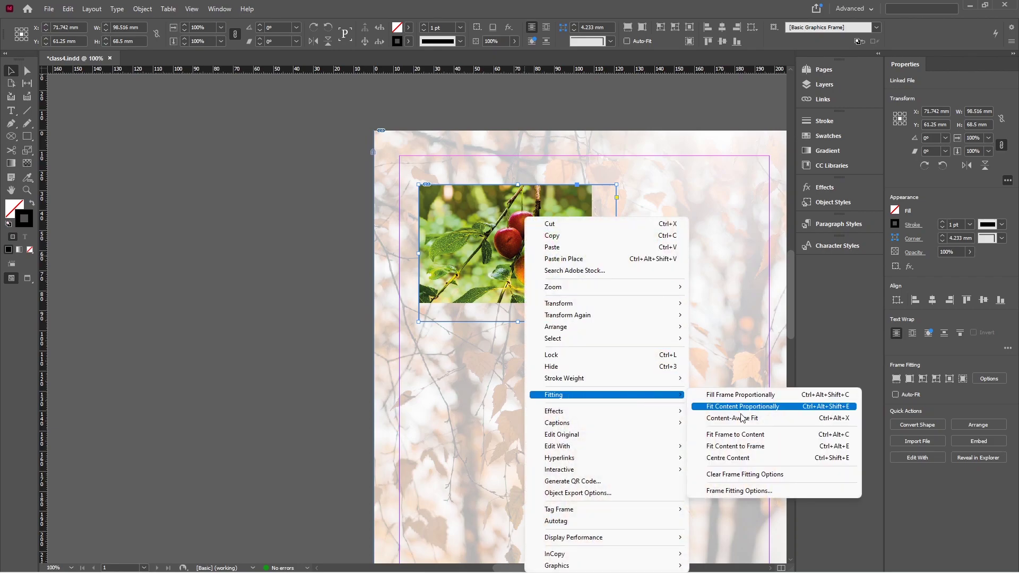
click(738, 458)
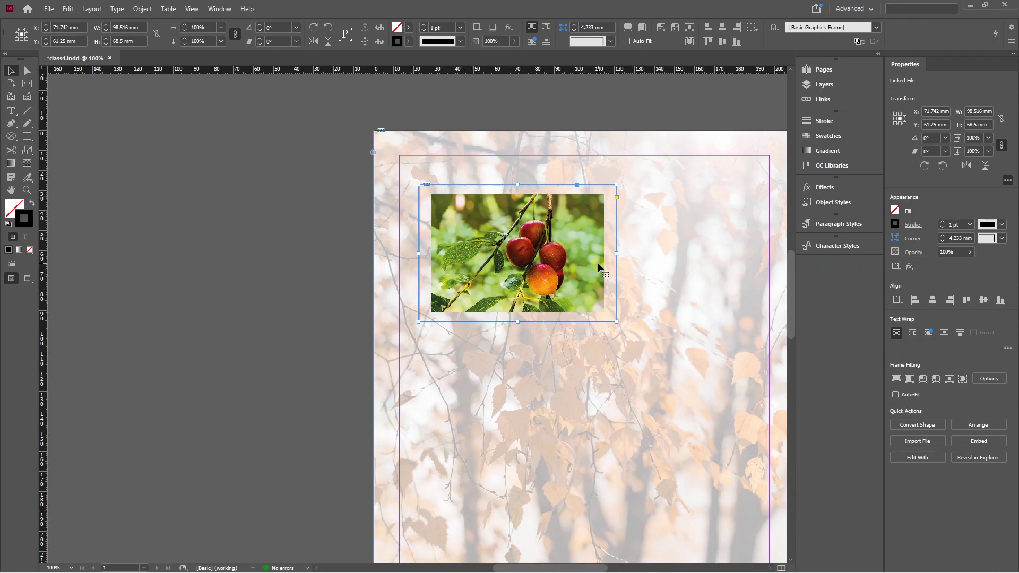
Fit the frame back around the fruit photo and trim its height to about 59 mm.
key(ctrl+alt+c)
drag(512, 303, 511, 302)
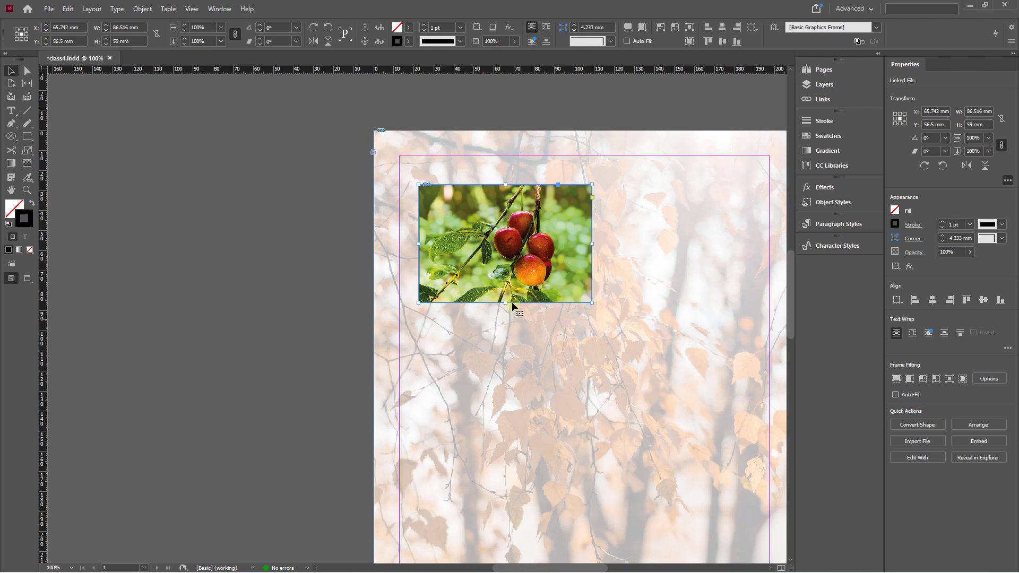
Apply Fill Frame Proportionally to the fruit photo.
right_click(500, 266)
mouse_move(539, 395)
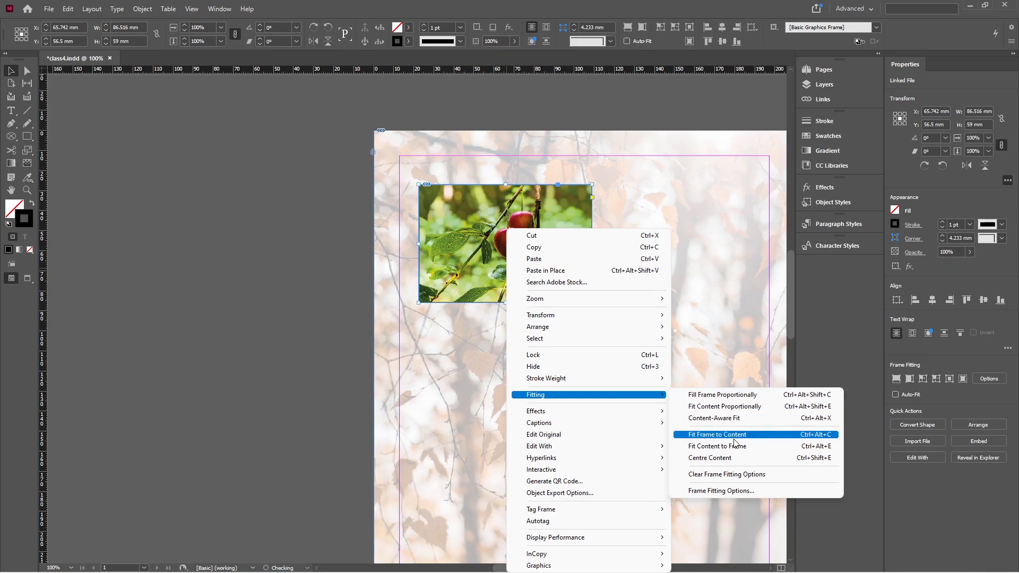
click(727, 396)
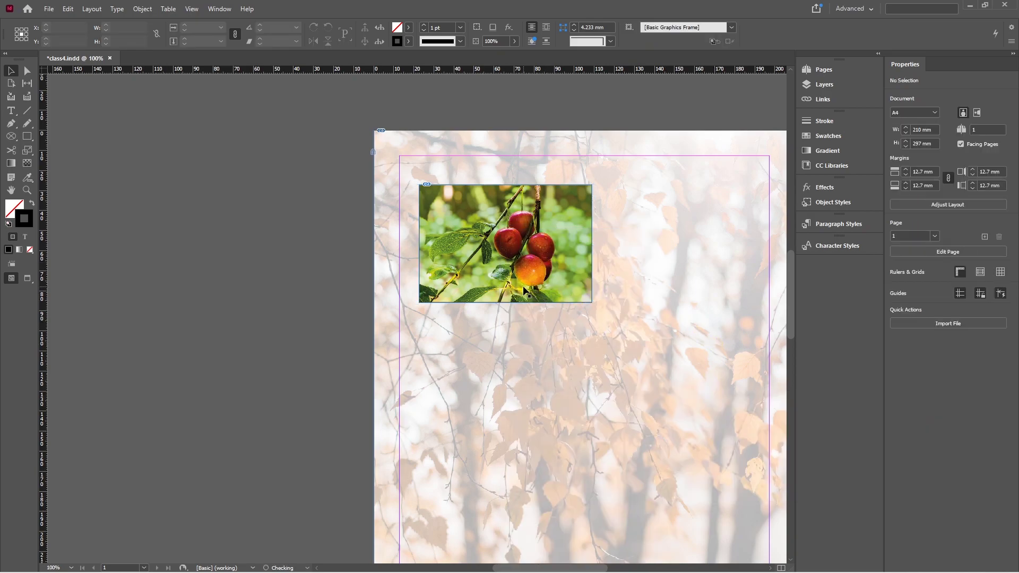
Extend the frame's bottom edge to a height of about 75 mm and stretch the photo with Fit Content to Frame.
drag(505, 304, 505, 334)
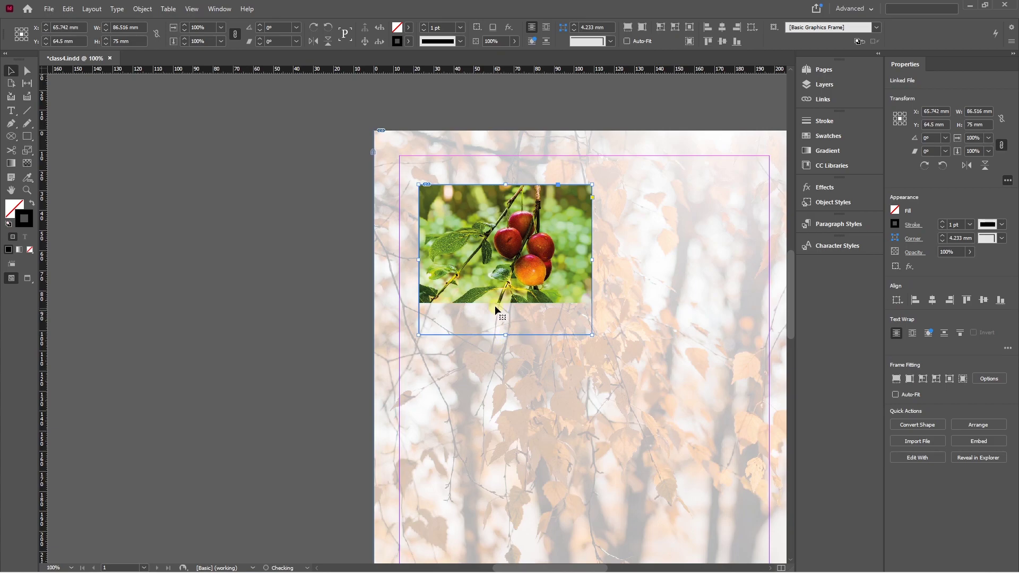
right_click(511, 268)
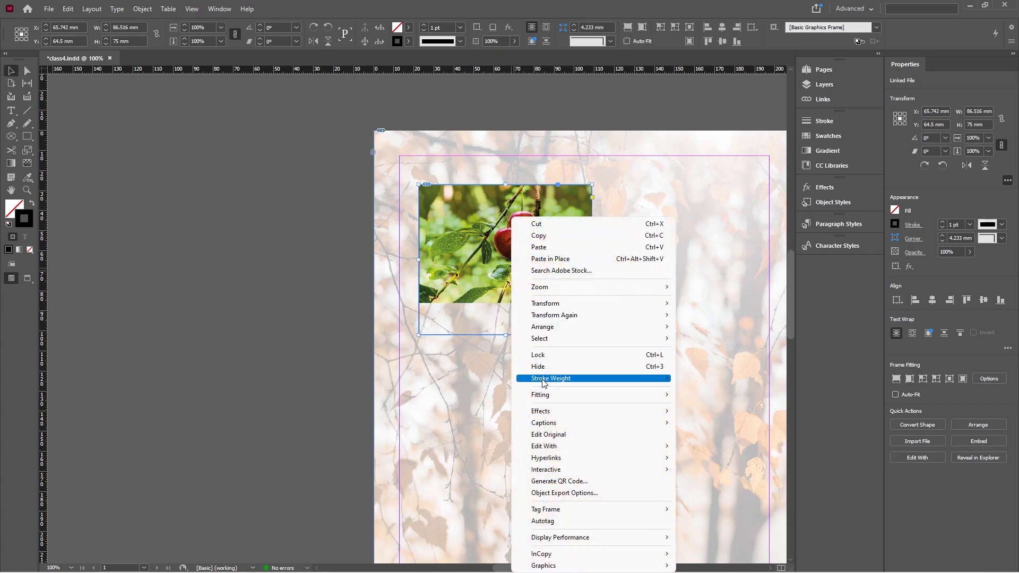
mouse_move(548, 398)
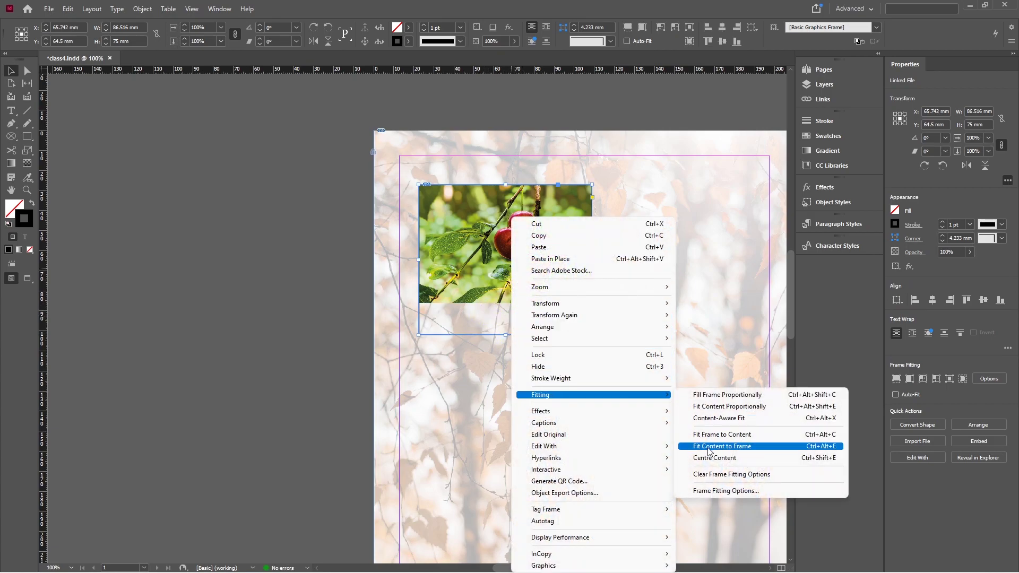
click(729, 450)
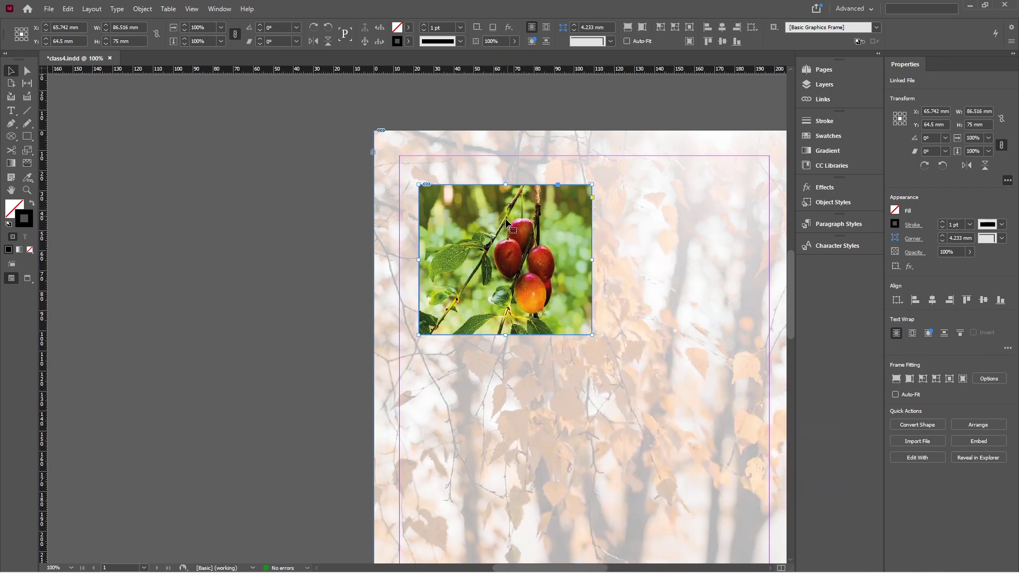
Try stretching the fruit photo's content to about 100 mm tall, and undo that along with the previous content-to-frame fit.
click(504, 260)
drag(507, 340, 507, 385)
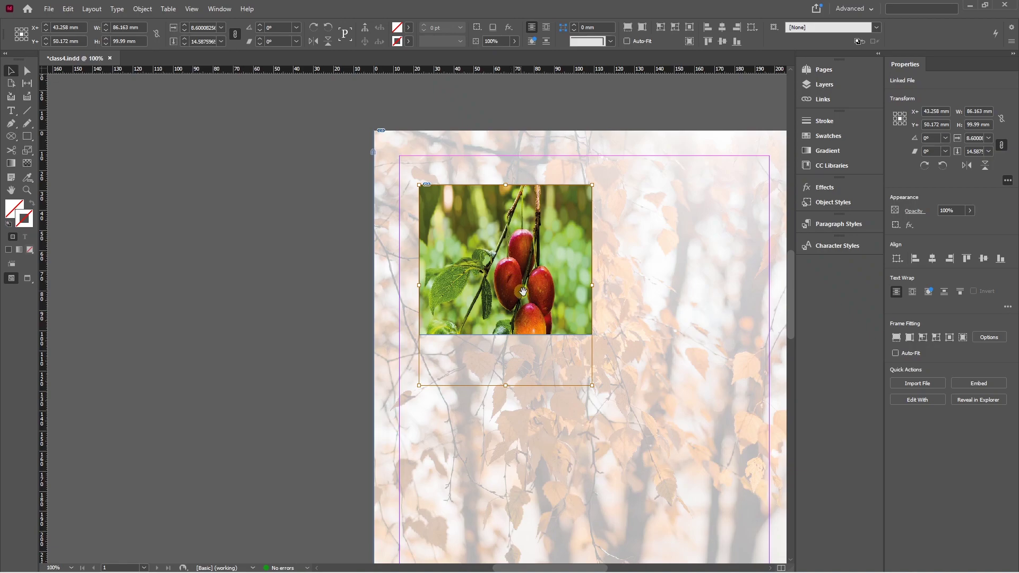
key(ctrl+z)
key(ctrl+z)
Apply Fill Frame Proportionally to the fruit photo and try enlarging its content to about 136 by 93 mm.
right_click(515, 261)
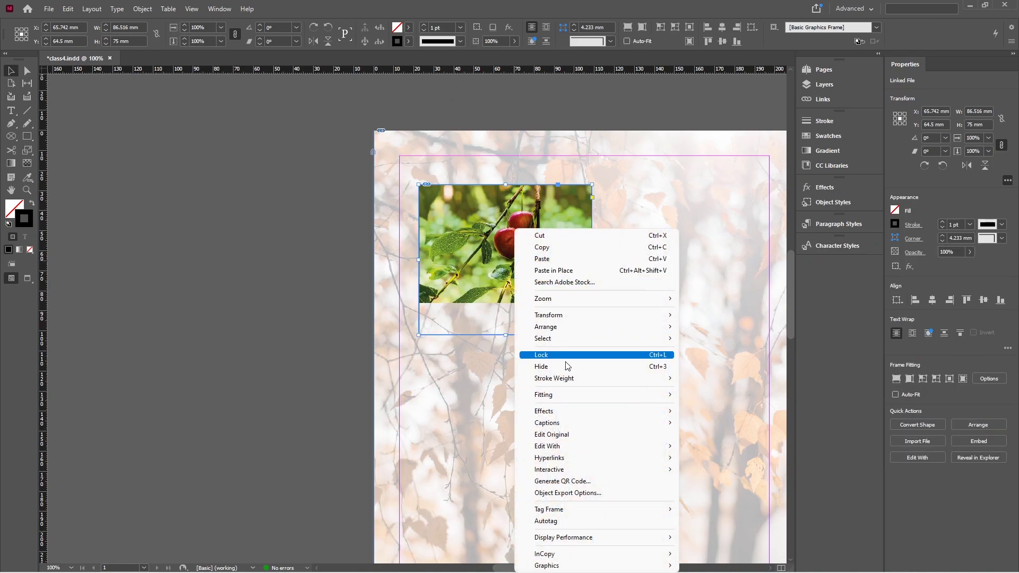
mouse_move(649, 395)
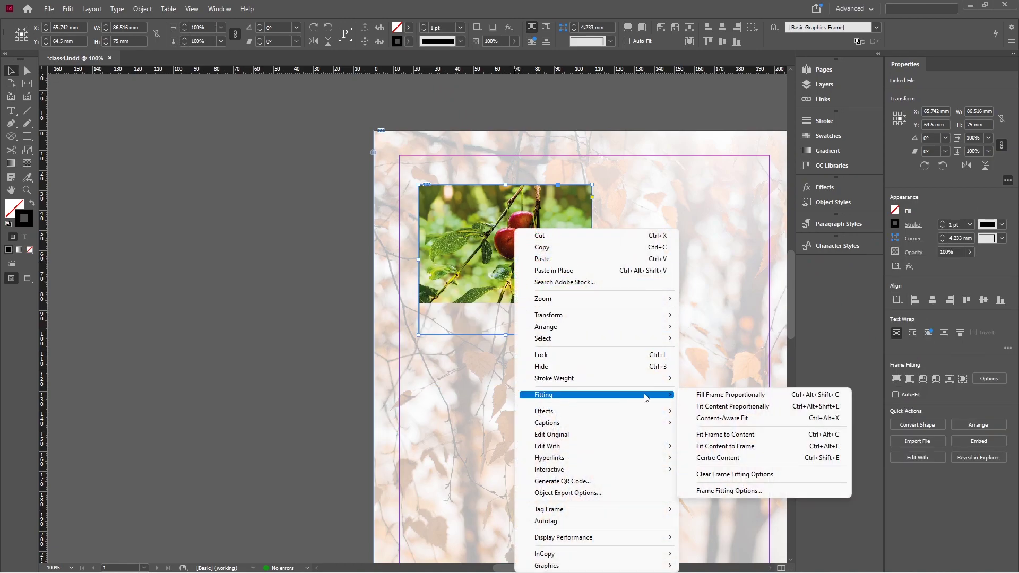
click(735, 398)
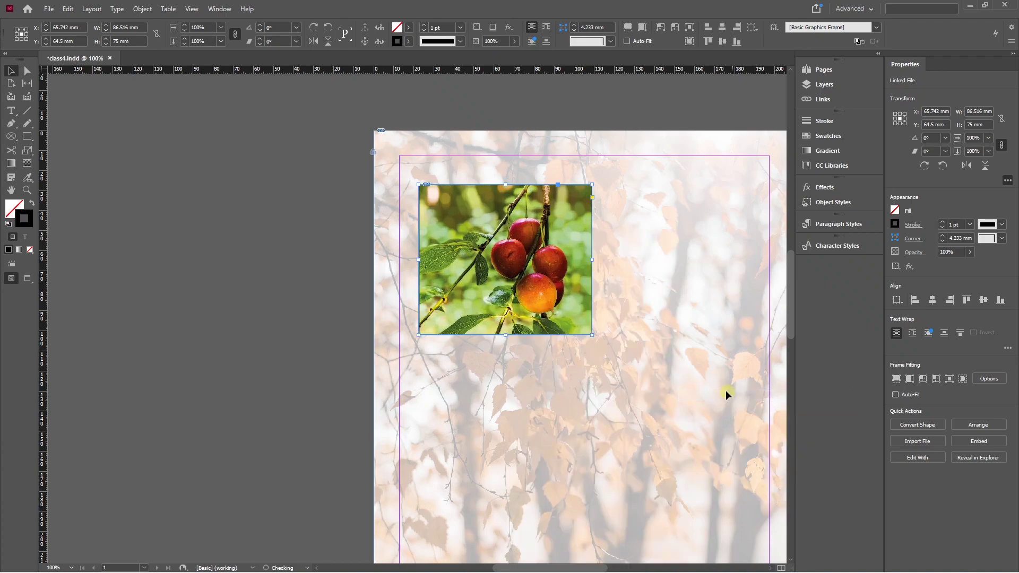
click(503, 260)
drag(397, 334, 341, 371)
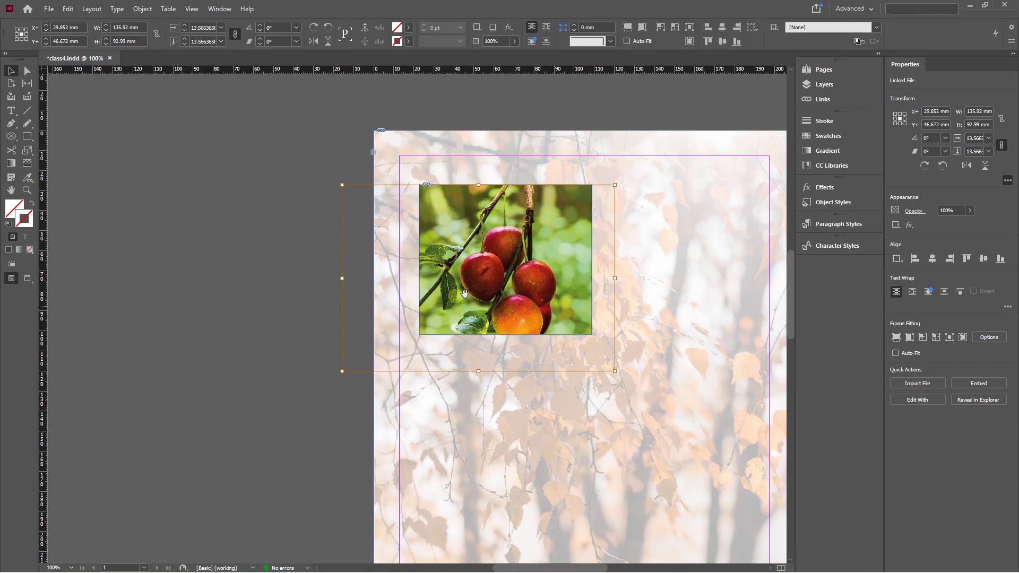
click(479, 309)
Apply Fit Content Proportionally to the fruit photo, and switch it back to Fill Frame Proportionally to compare the two.
right_click(513, 276)
mouse_move(598, 397)
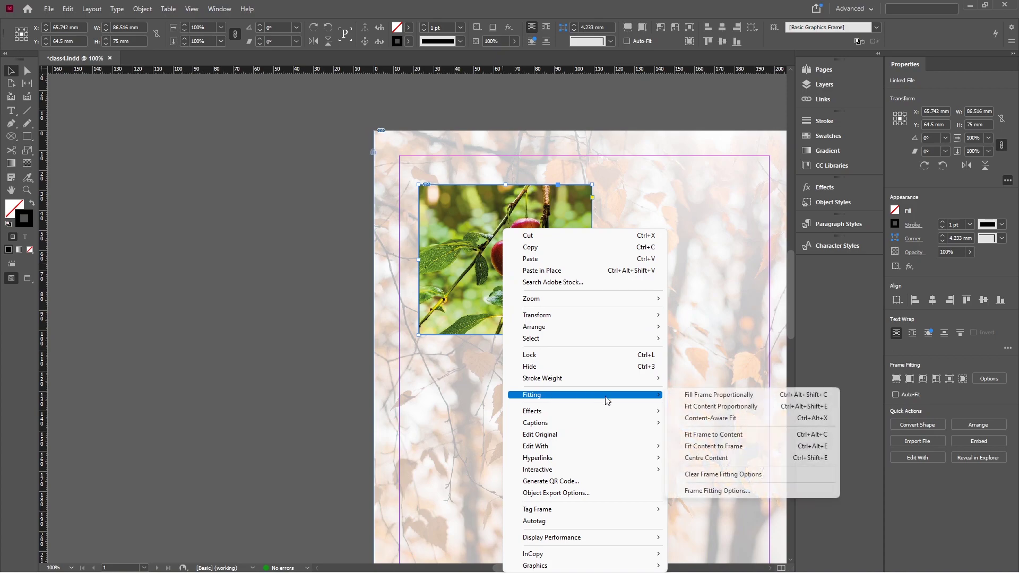
click(720, 407)
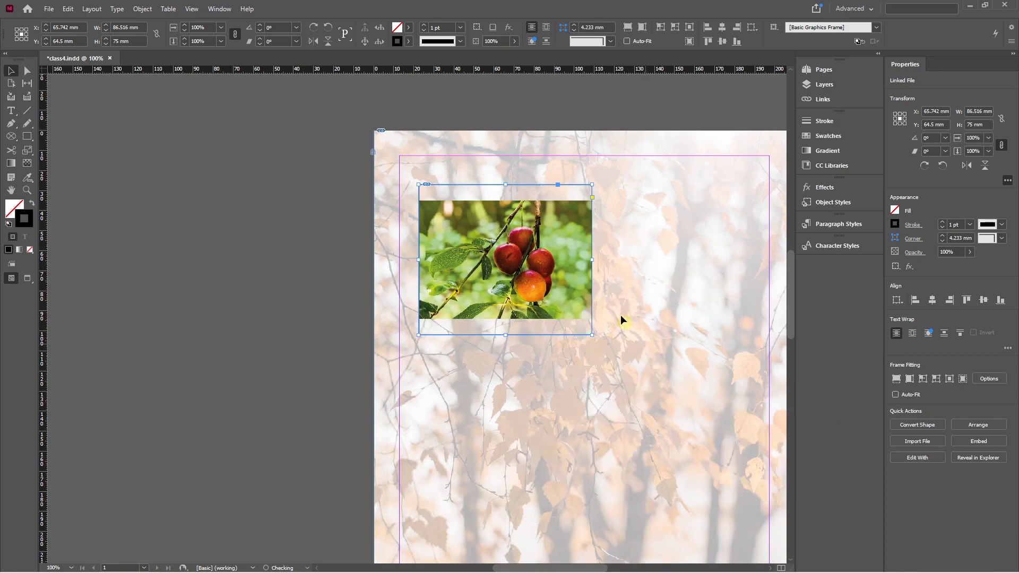
key(ctrl+alt+shift+c)
double_click(521, 274)
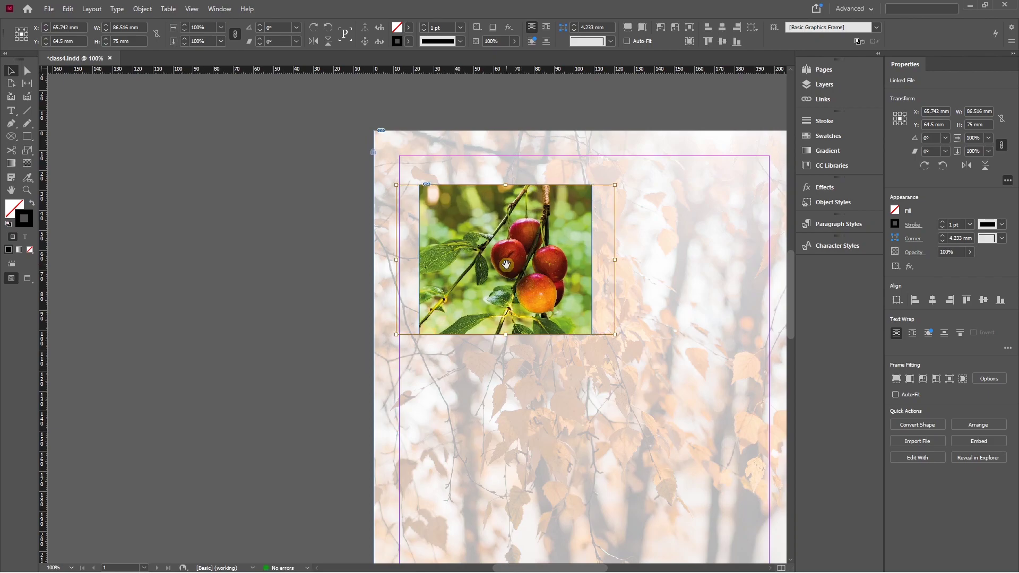
click(565, 290)
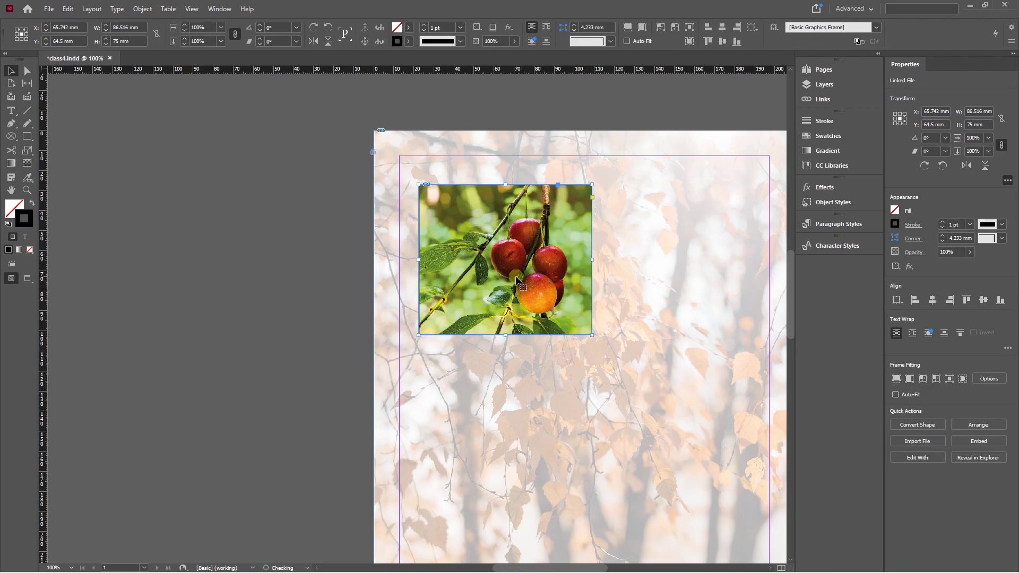
Fit the fruit photo's content proportionally again and apply Fit Frame to Content.
key(ctrl+alt+shift+e)
double_click(493, 272)
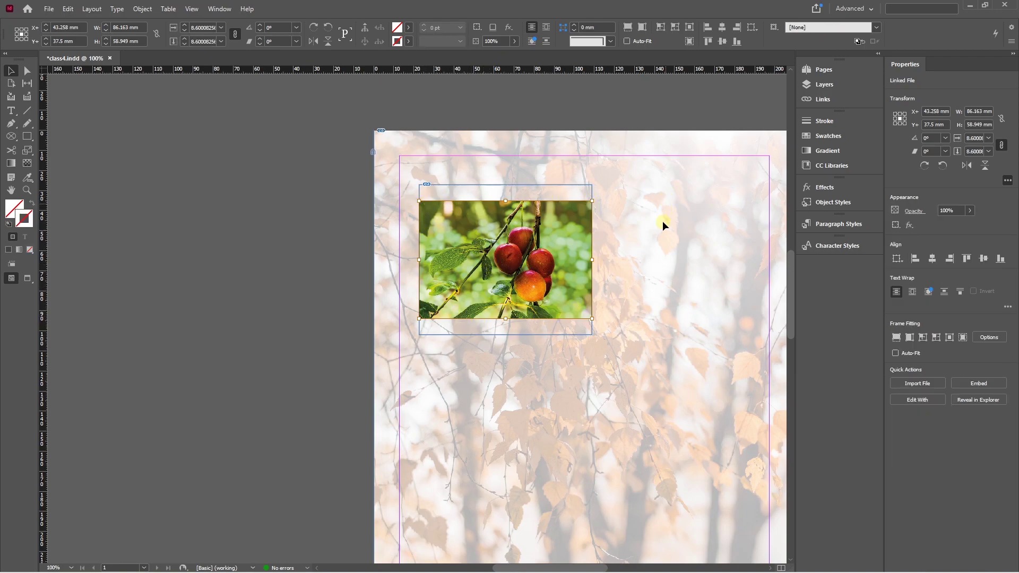
right_click(545, 276)
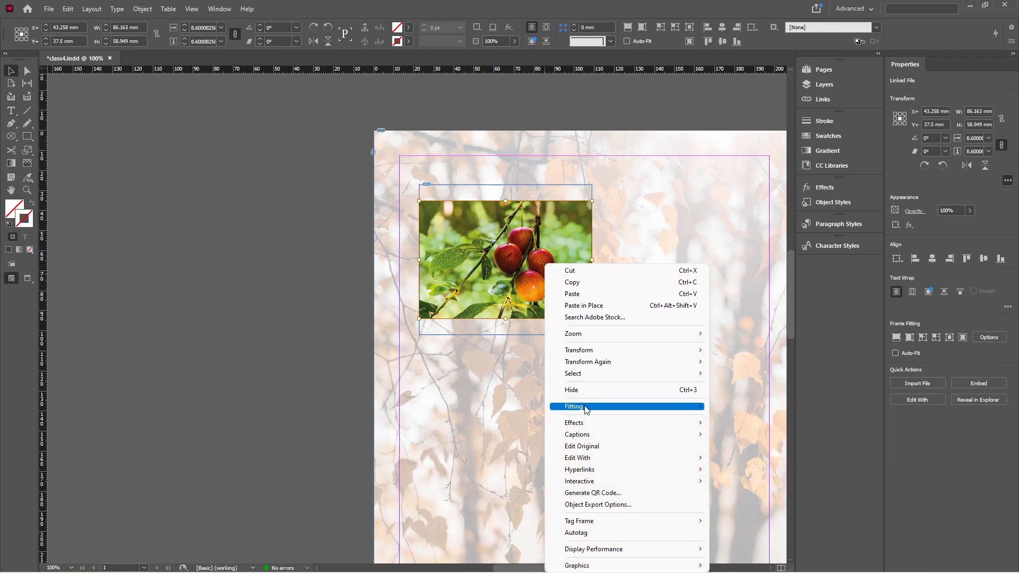
mouse_move(588, 409)
click(754, 446)
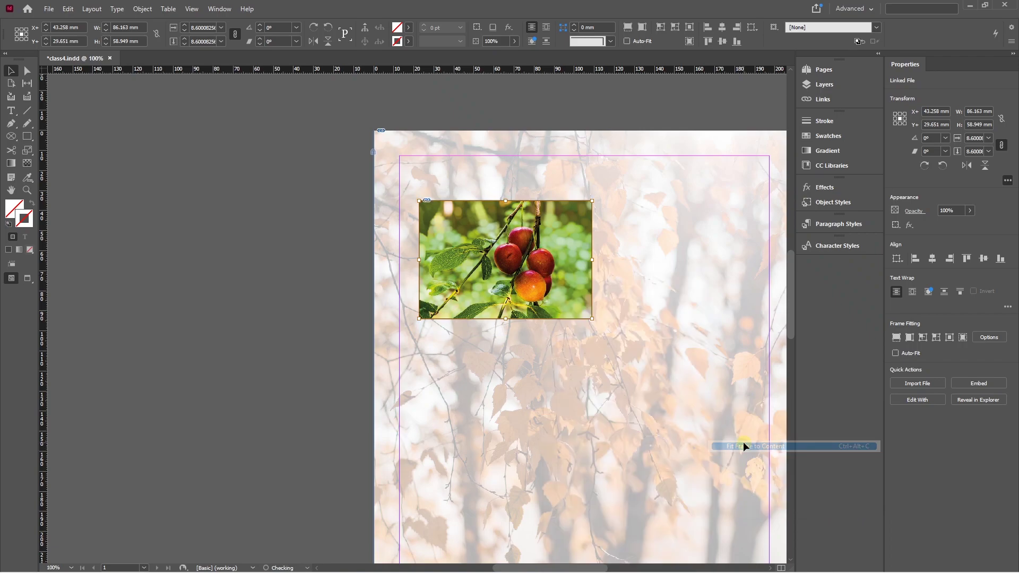
click(348, 175)
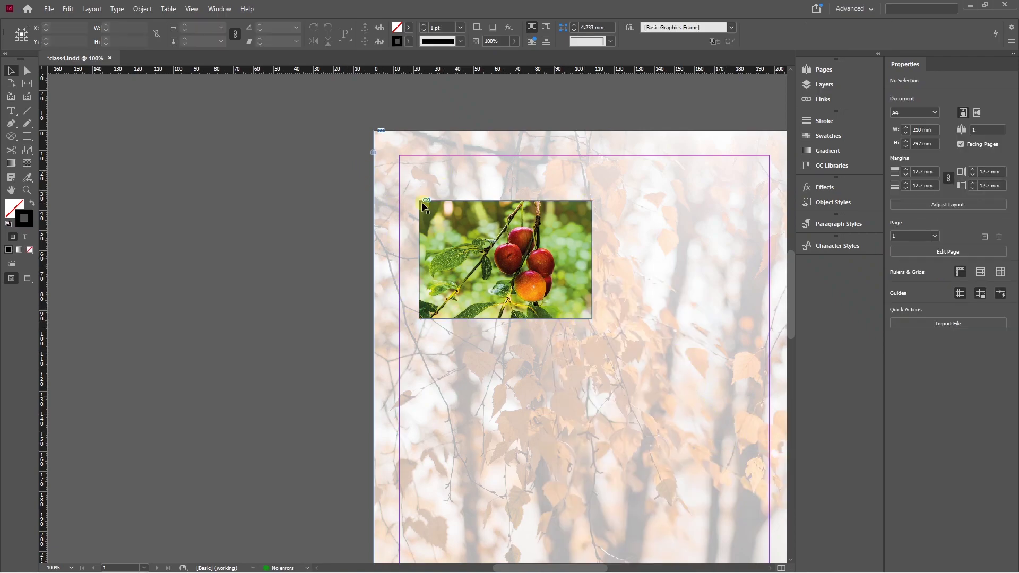
Reapply Fit Content Proportionally, and slightly enlarge and reposition the fruit photo inside its frame to crop in on the fruit.
right_click(506, 264)
mouse_move(588, 406)
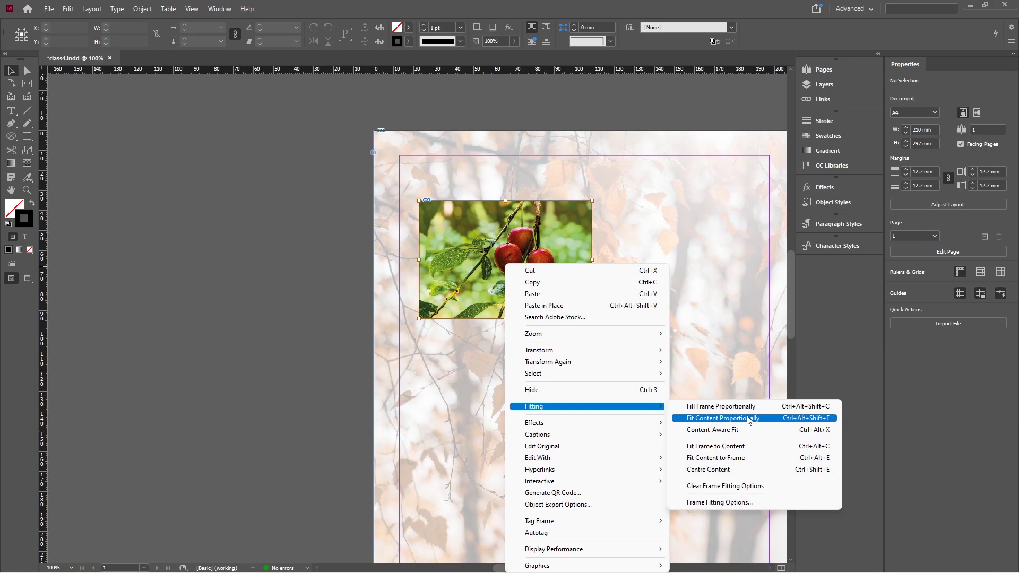
click(749, 419)
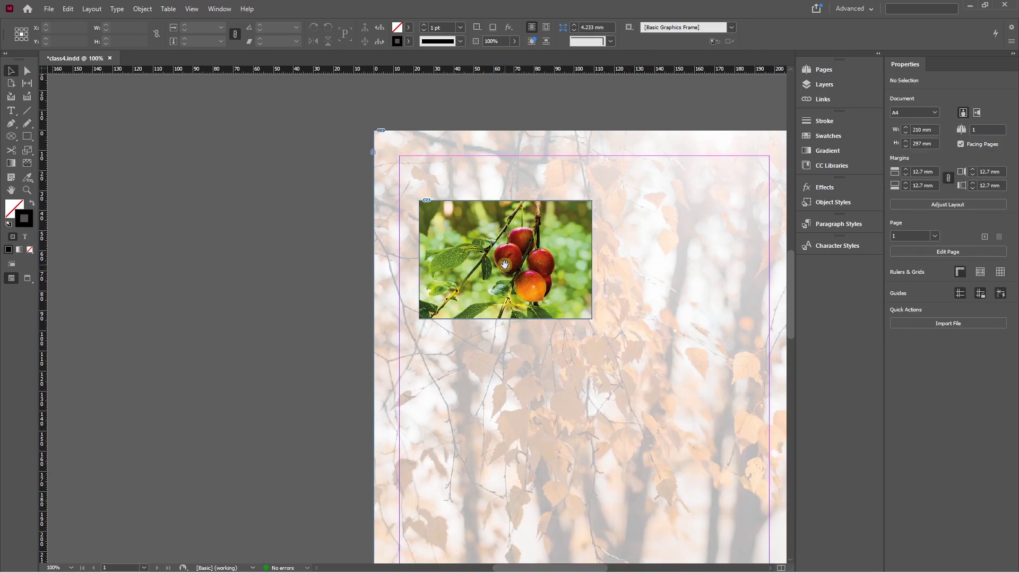
click(509, 311)
mouse_move(507, 318)
mouse_down()
mouse_move(510, 346)
mouse_move(506, 334)
mouse_up()
drag(525, 287, 503, 269)
click(607, 267)
Duplicate the framed fruit photo twice, with one copy low on the page and another mid-page, offset to the right.
key(ctrl+minus)
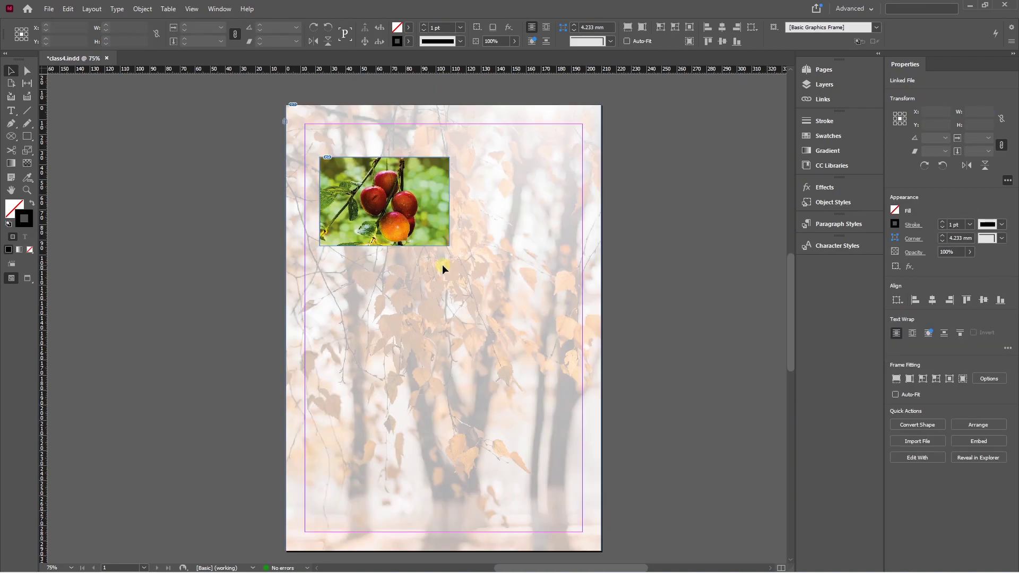
drag(426, 234, 428, 440)
click(499, 322)
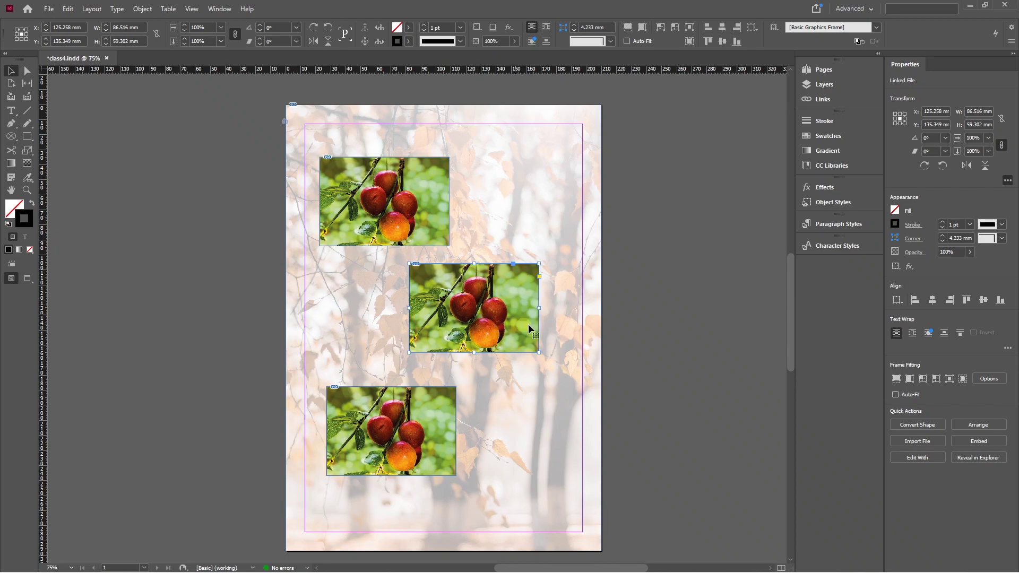
Replace the image in the middle frame with the apples photo pexels-pixabay-209339.
key(ctrl+d)
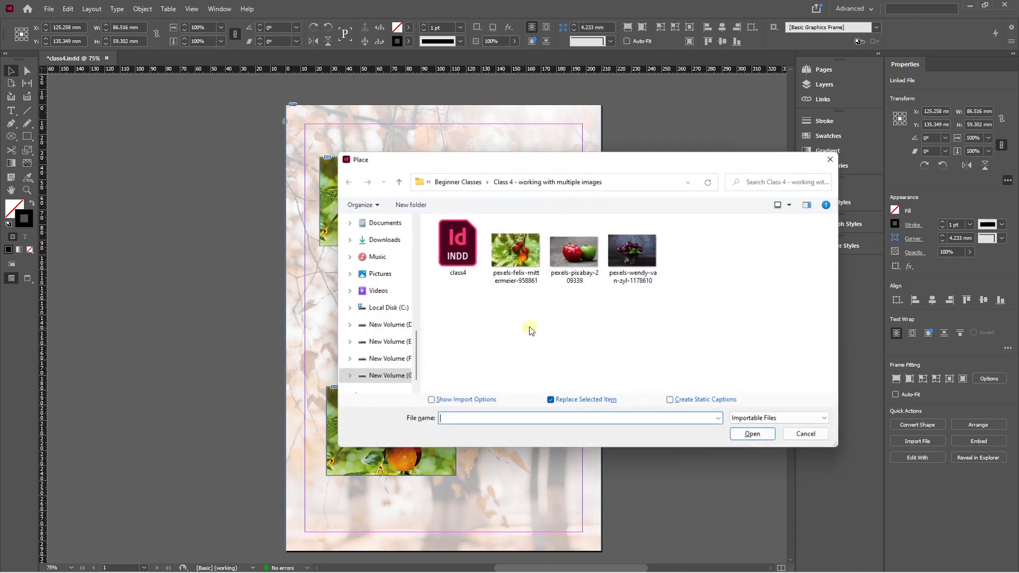
click(579, 254)
click(753, 435)
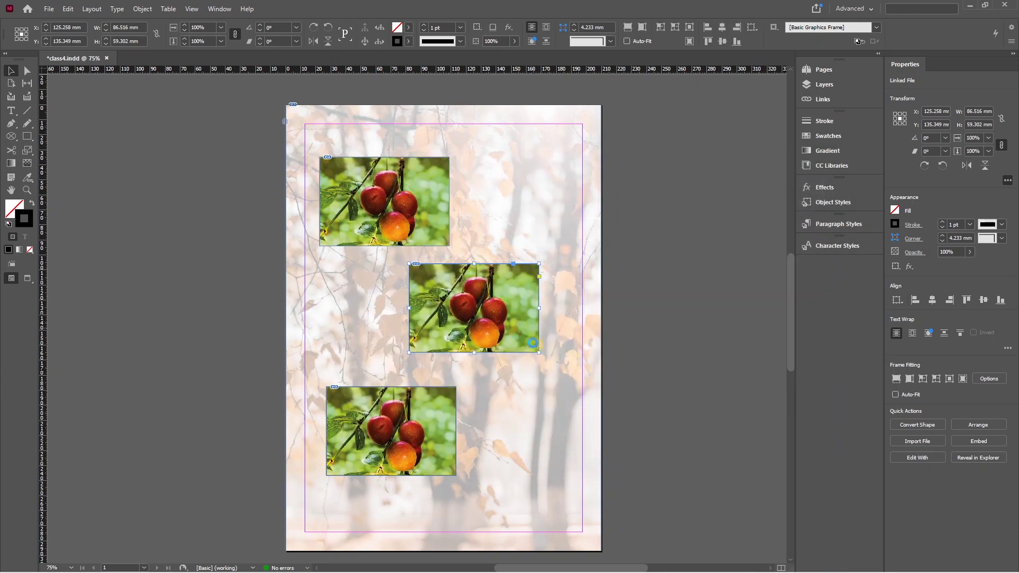
key(ctrl+shift+a)
Apply Fit Content Proportionally to the apples photo and fit its frame to the content.
click(477, 311)
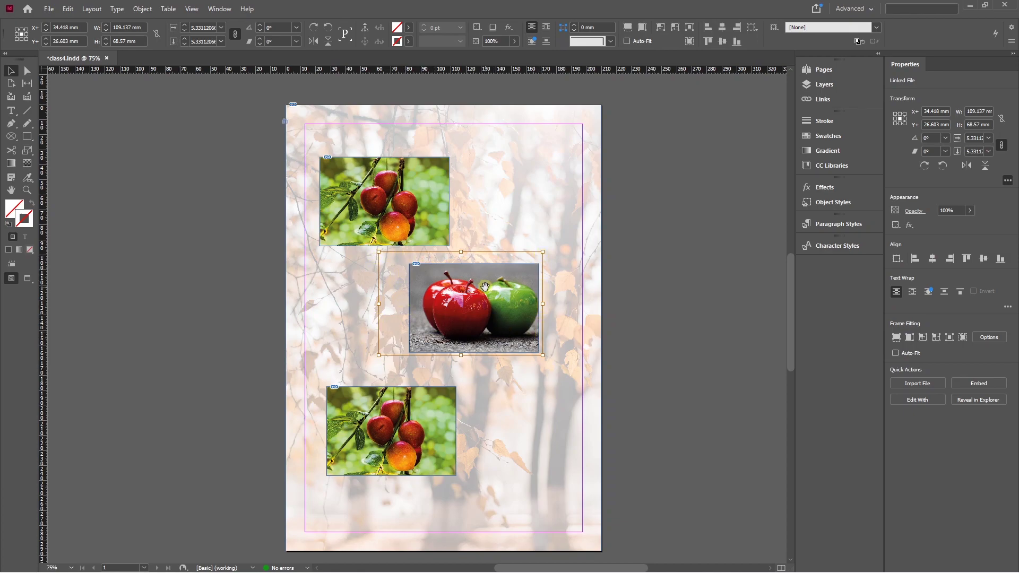
key(ctrl+shift+alt+e)
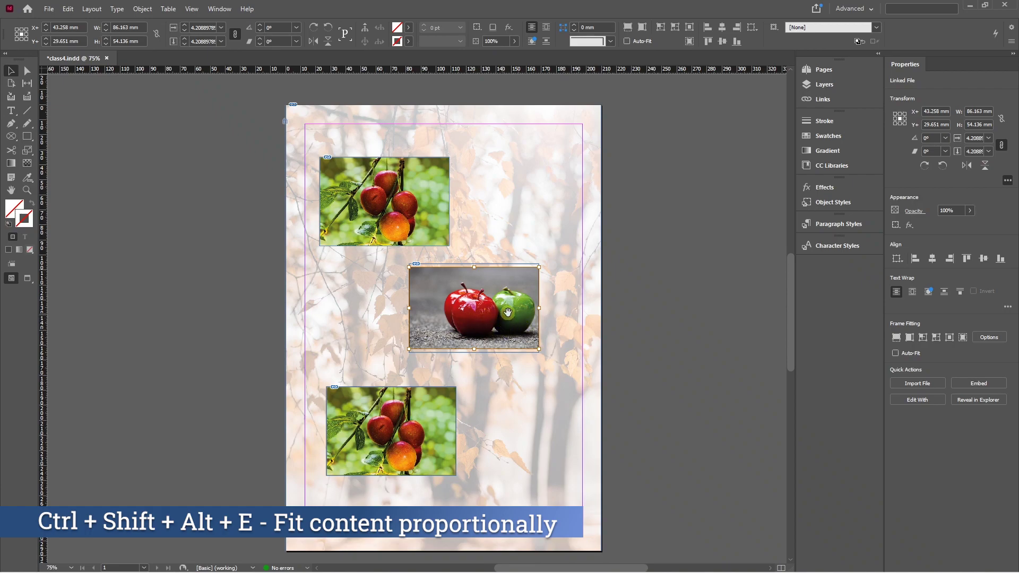
key(ctrl+alt+c)
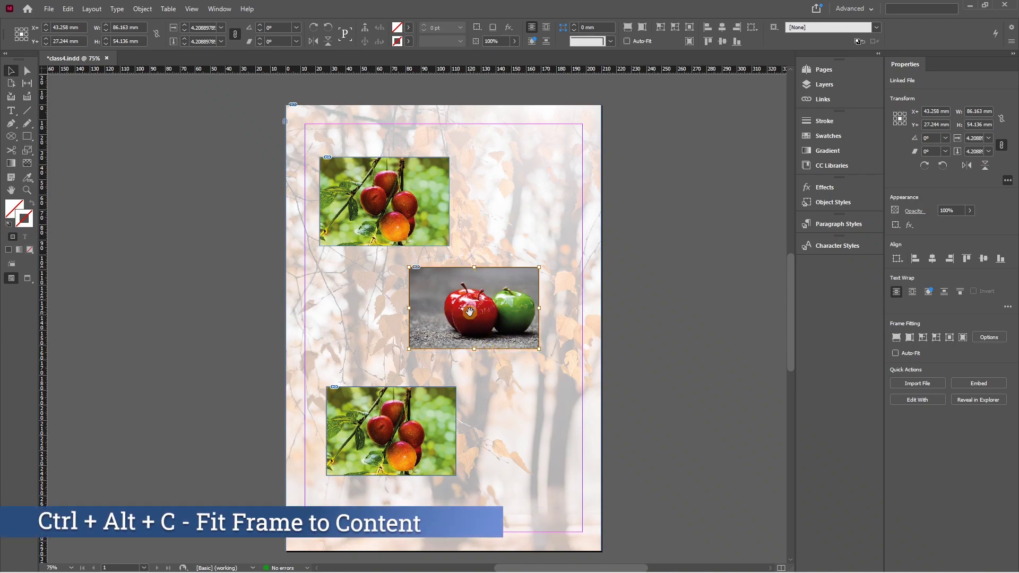
Enlarge the apples photo's content to about 102.6 by 64.5 mm and reposition it inside its frame.
drag(410, 310, 386, 311)
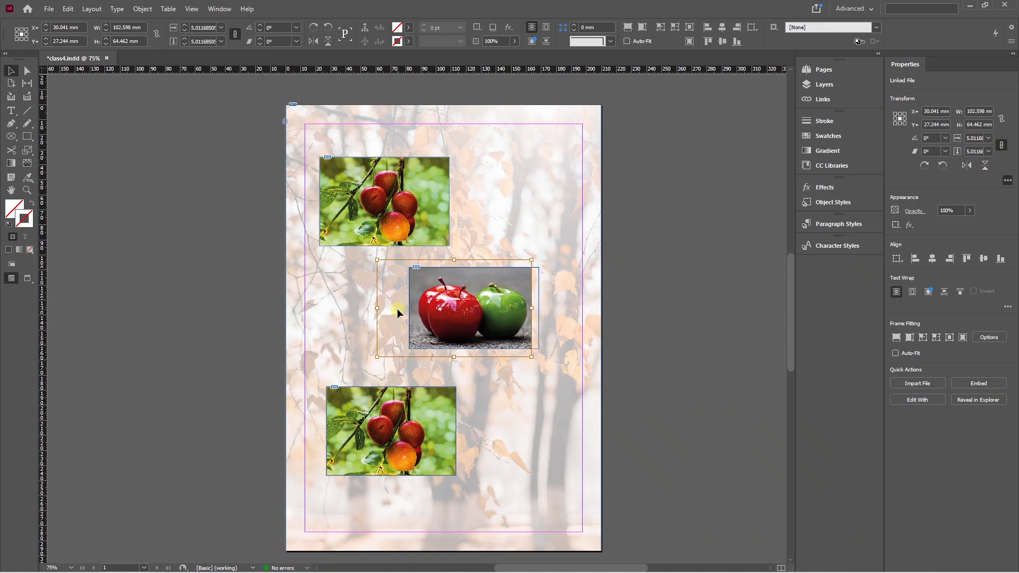
click(397, 308)
Replace the image in the lowest frame with the dark cherries photo.
click(442, 417)
key(ctrl+d)
click(633, 250)
click(752, 434)
click(612, 270)
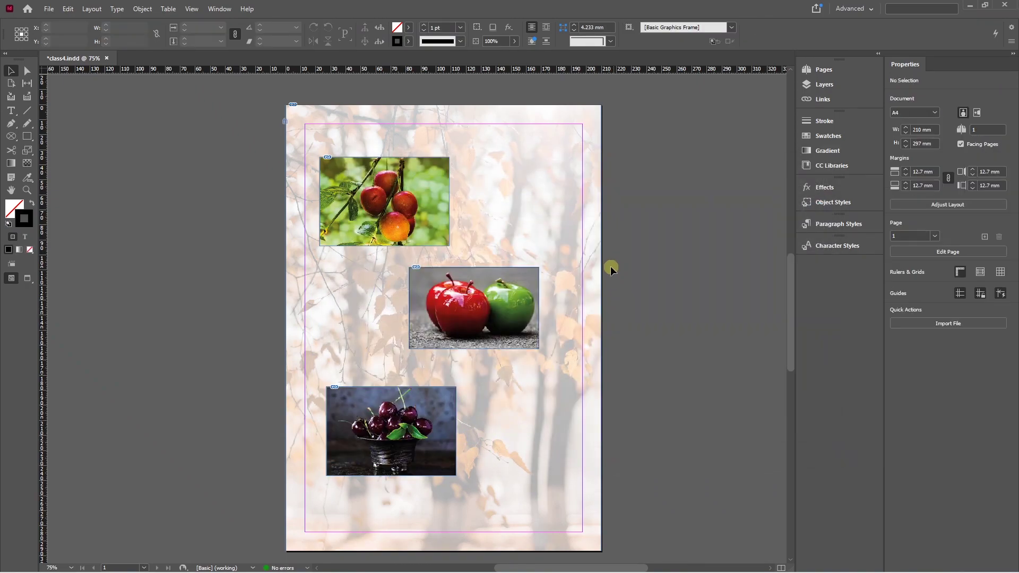
Select all three photo frames, unlink their corner settings and set the upper-left corner shape to Rounded.
click(418, 216)
shift+click(422, 290)
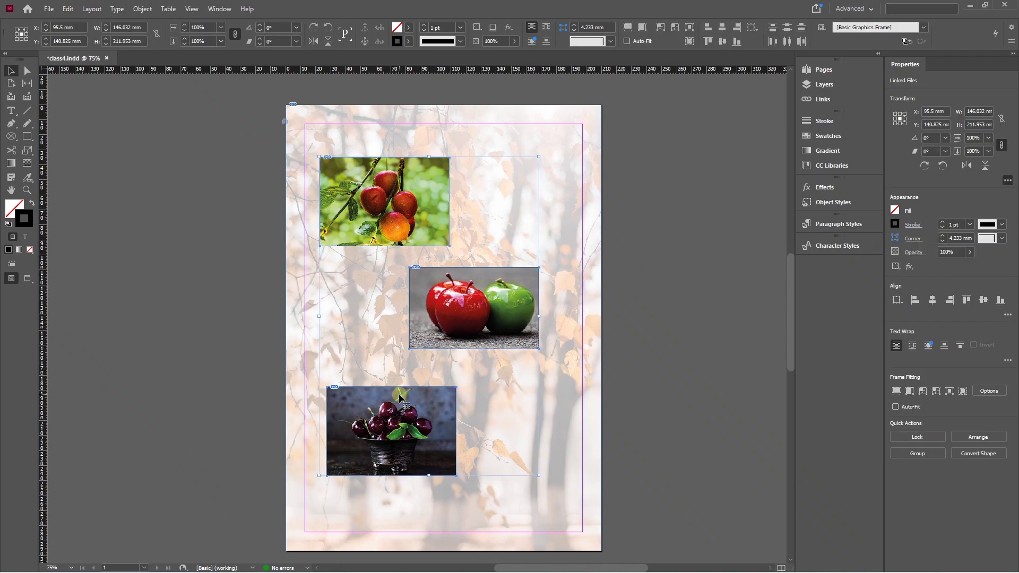
click(142, 8)
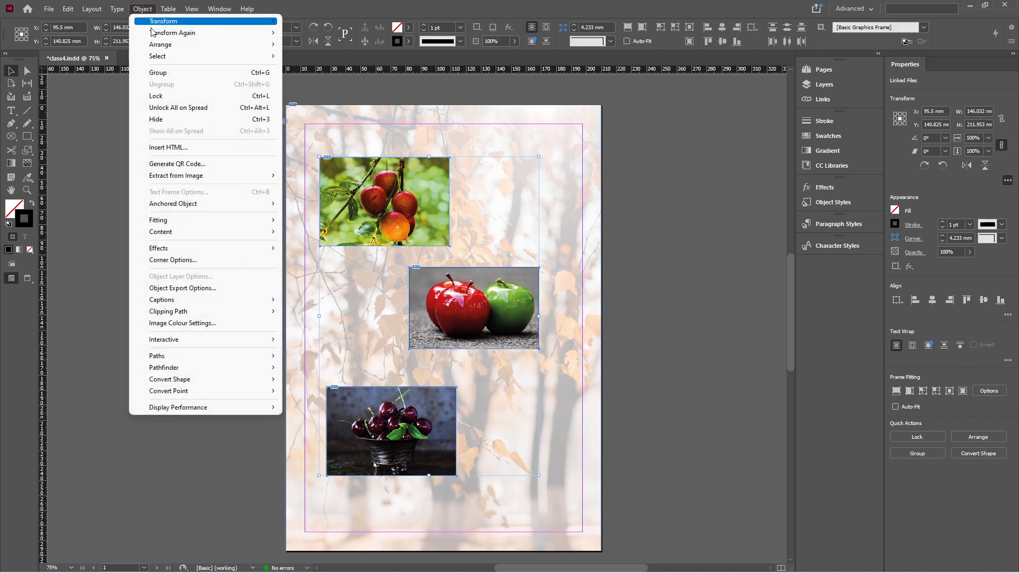
click(175, 260)
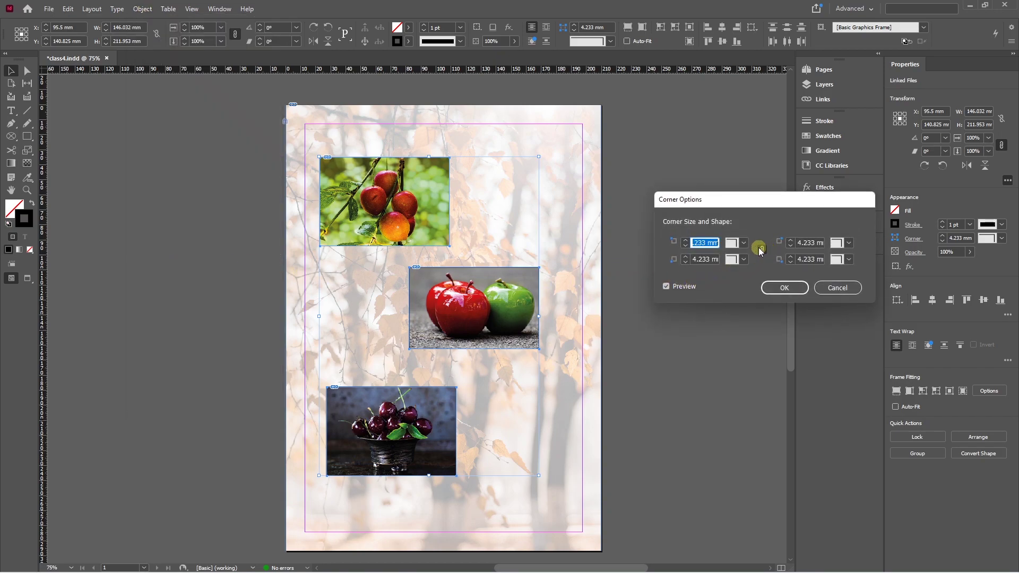
click(764, 253)
click(734, 242)
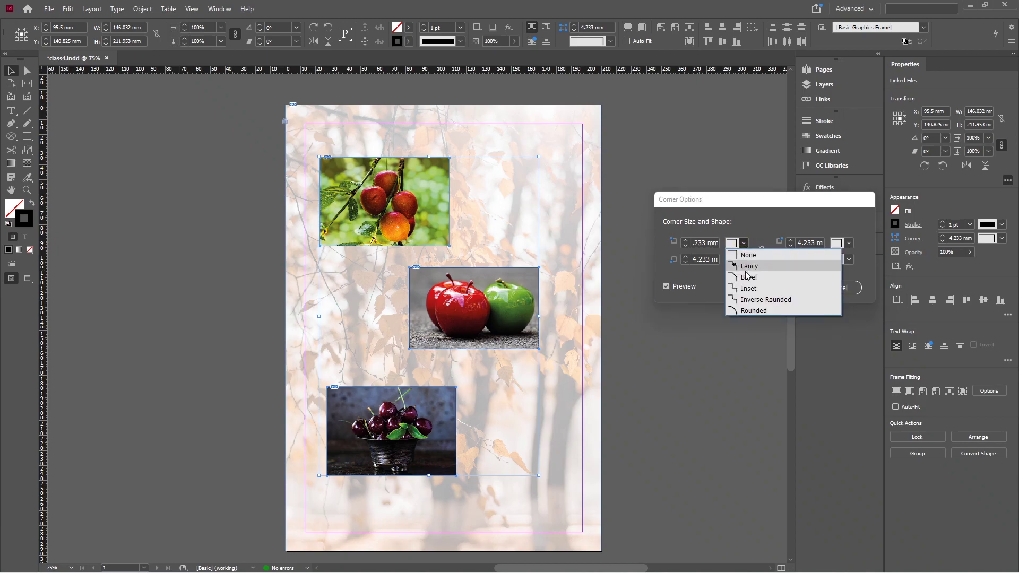
click(752, 310)
Set the upper-left corner size to 20 mm and link the corners so all four get the same rounding.
click(708, 245)
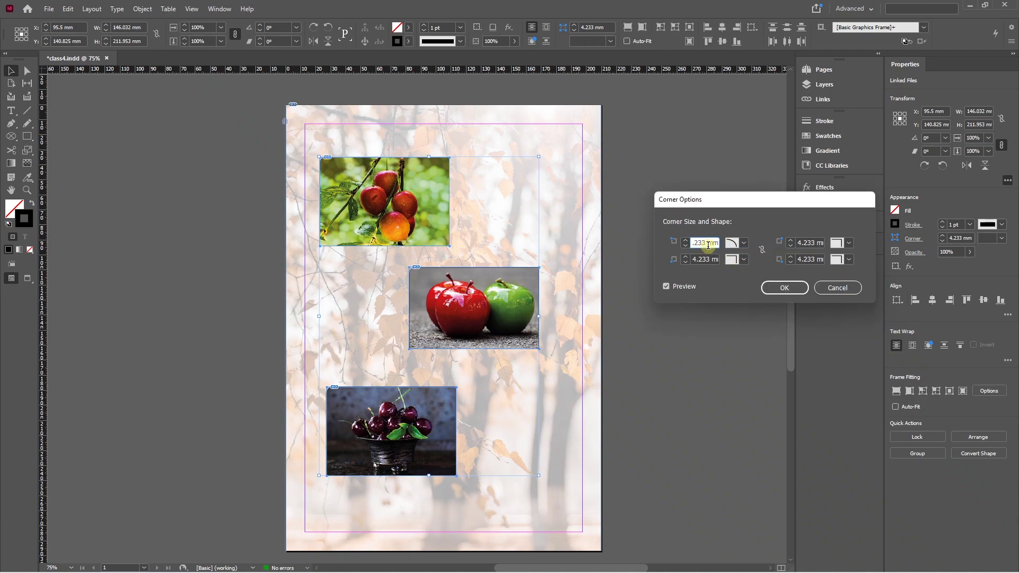
double_click(708, 245)
key(Tab)
drag(715, 243, 689, 242)
text(20)
key(Tab)
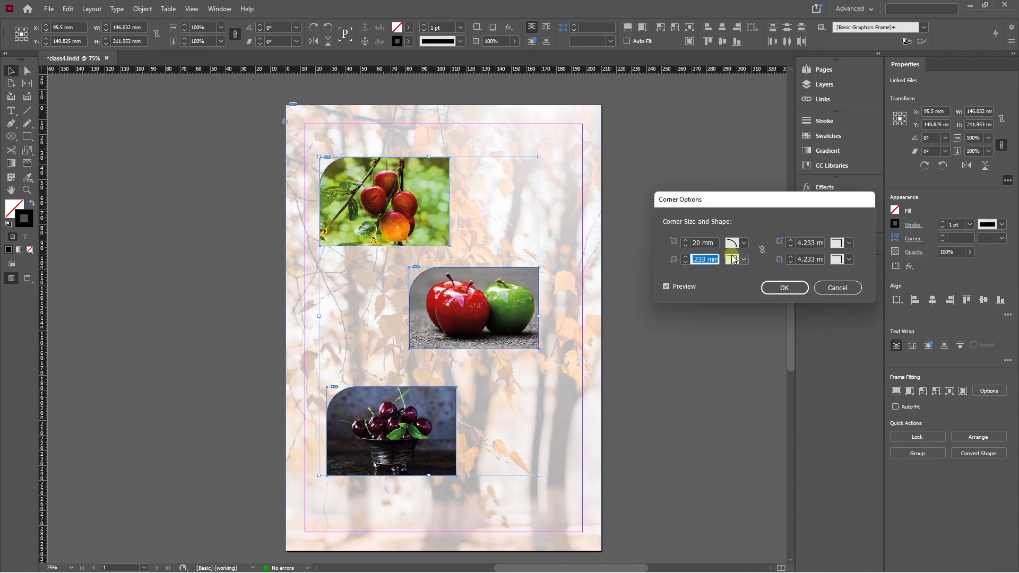
click(762, 250)
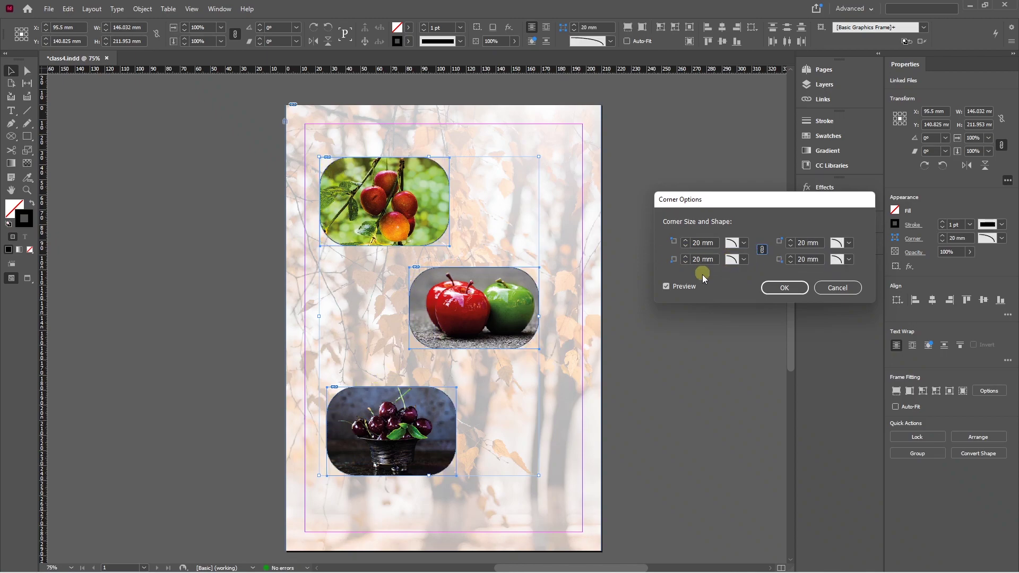
click(785, 289)
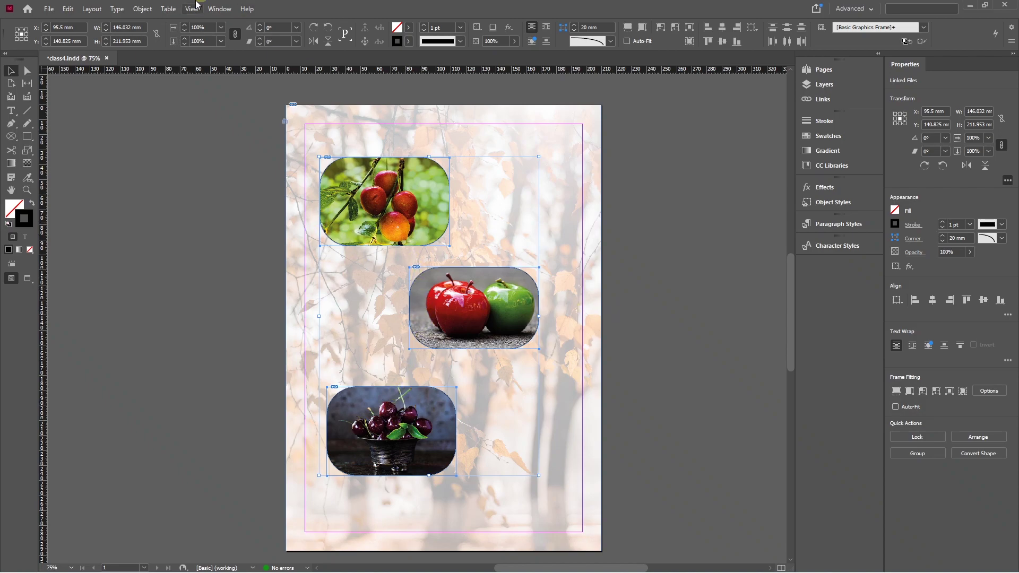
click(144, 9)
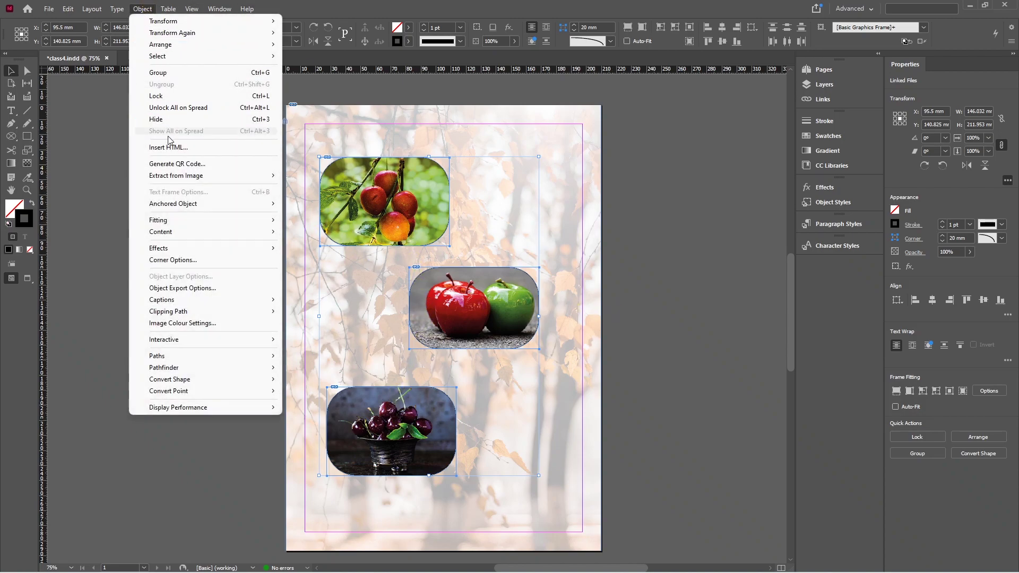
mouse_move(181, 251)
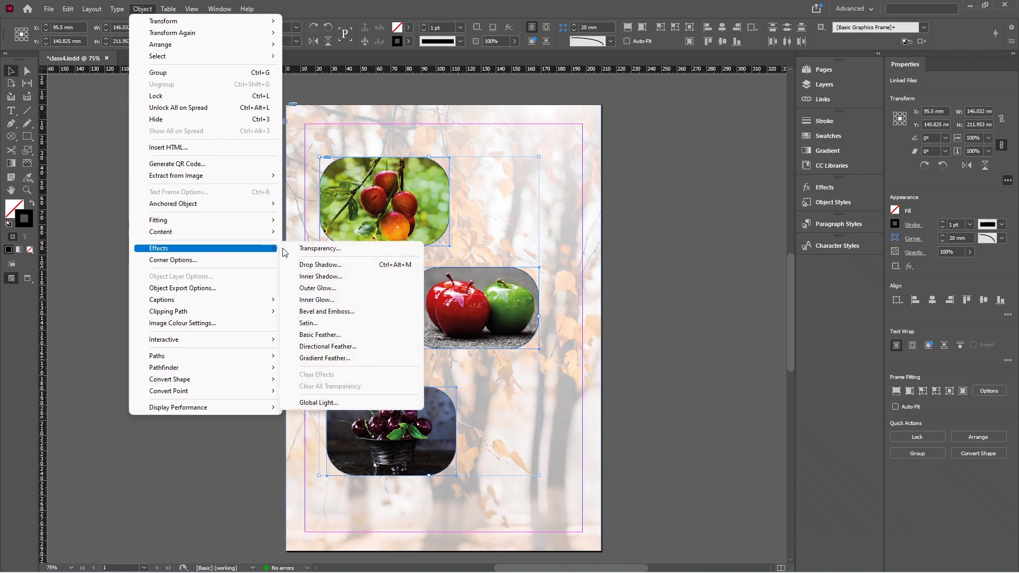
click(311, 249)
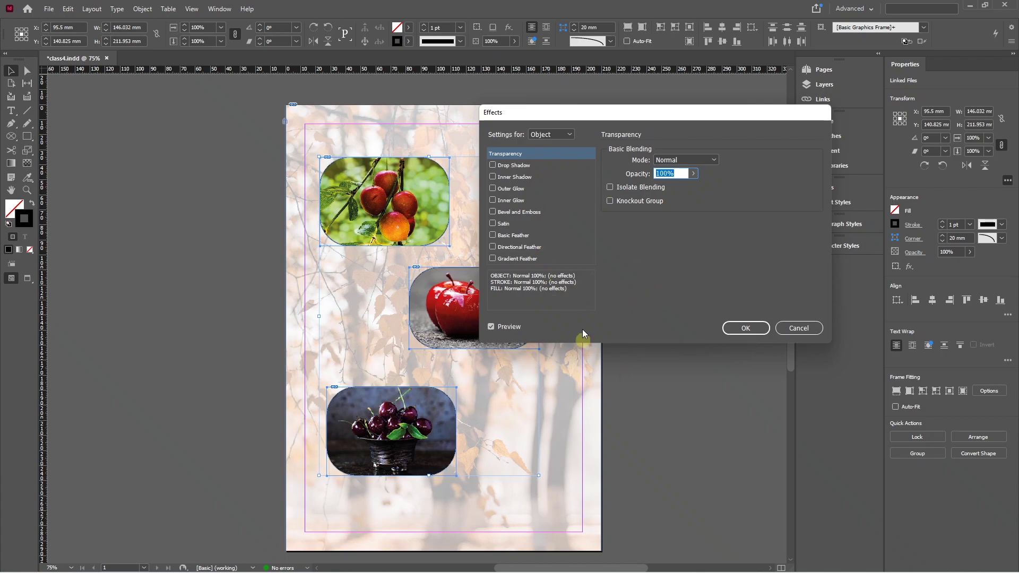
click(798, 328)
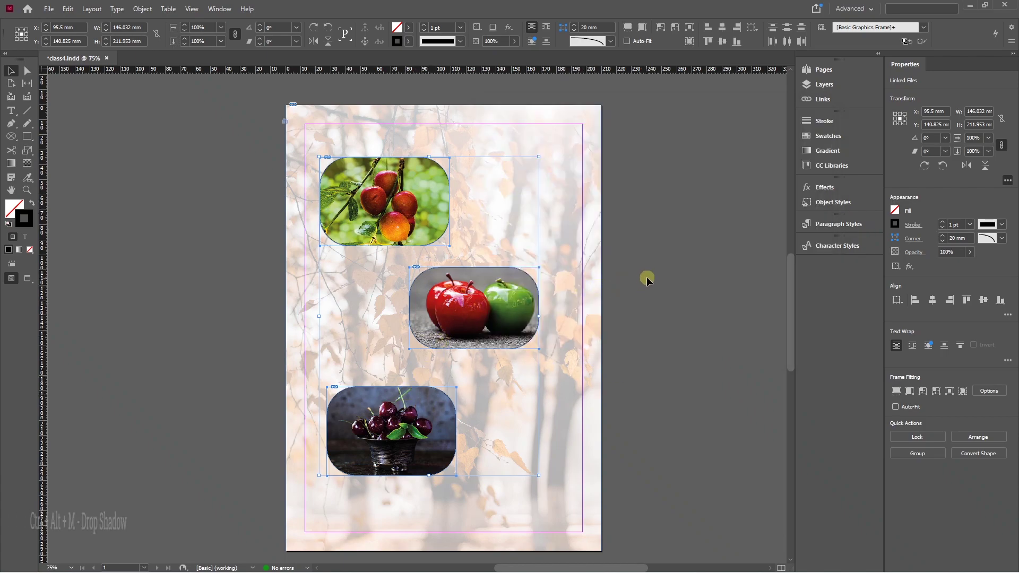
Try a Drop Shadow effect on the three selected photo frames, toggling it off and on to compare.
key(ctrl+alt+m)
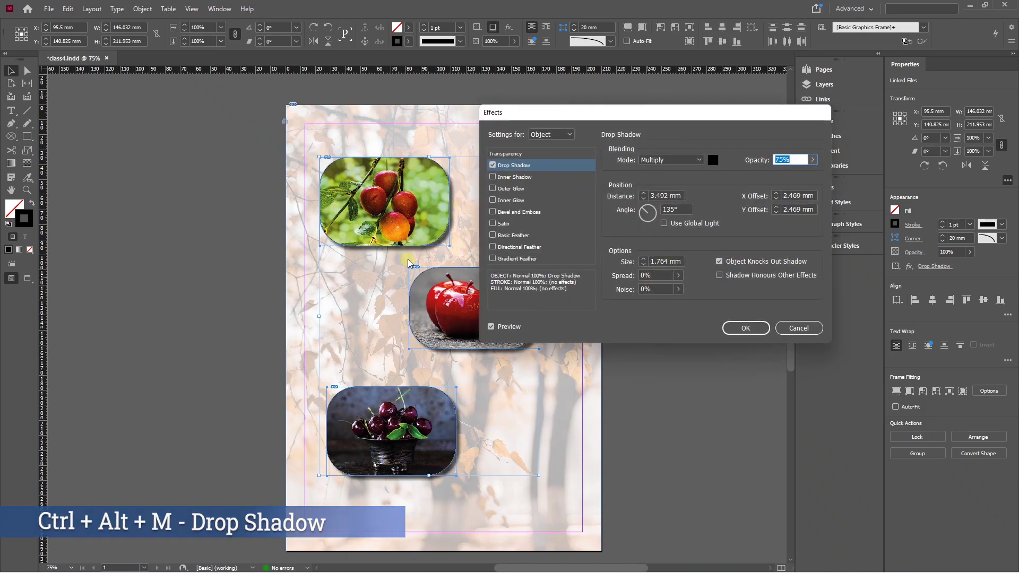
drag(523, 112, 591, 72)
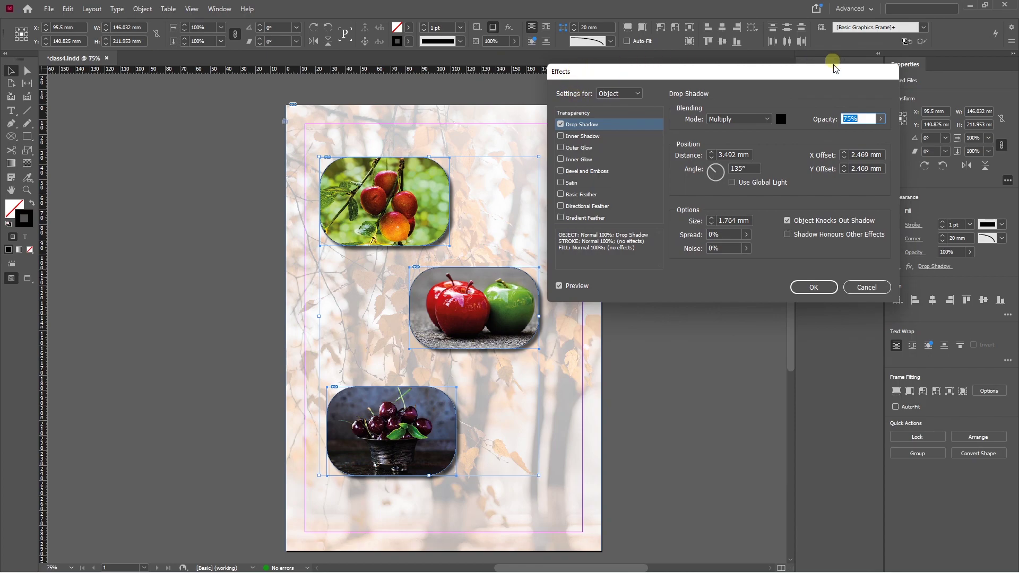
click(561, 124)
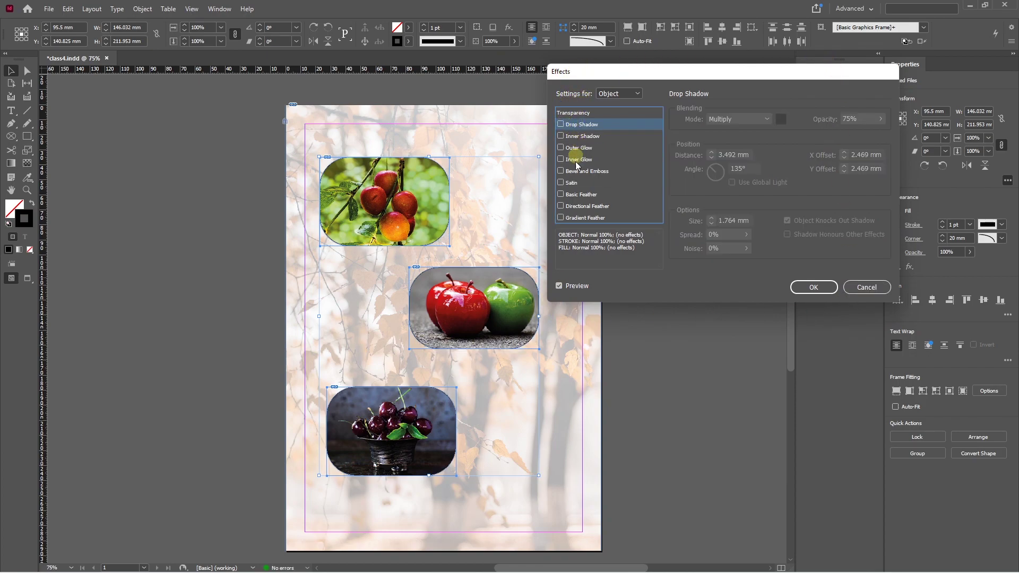
click(560, 124)
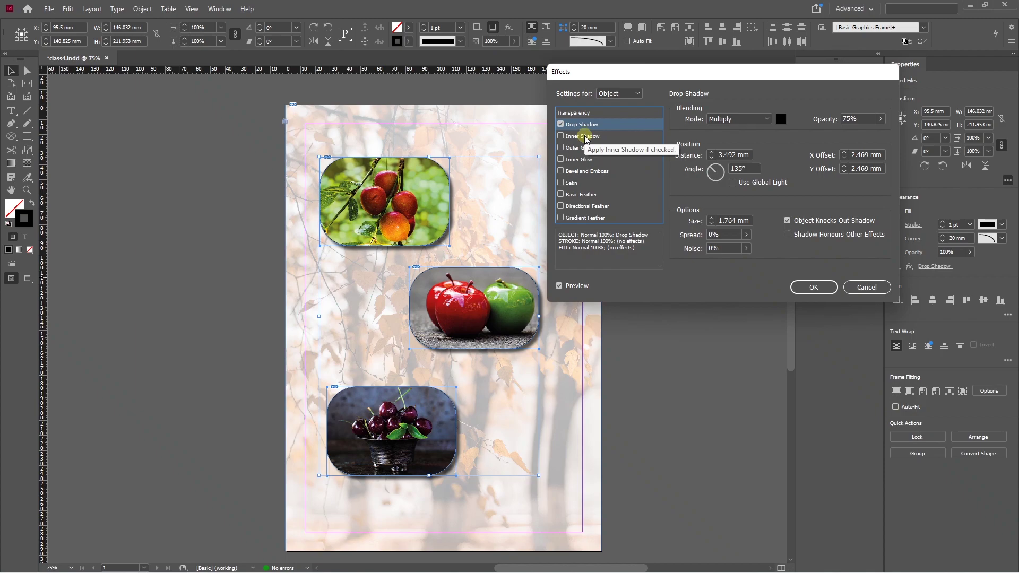
Try the inner shadow, glow, bevel and satin effects one by one on the three photo frames.
click(585, 137)
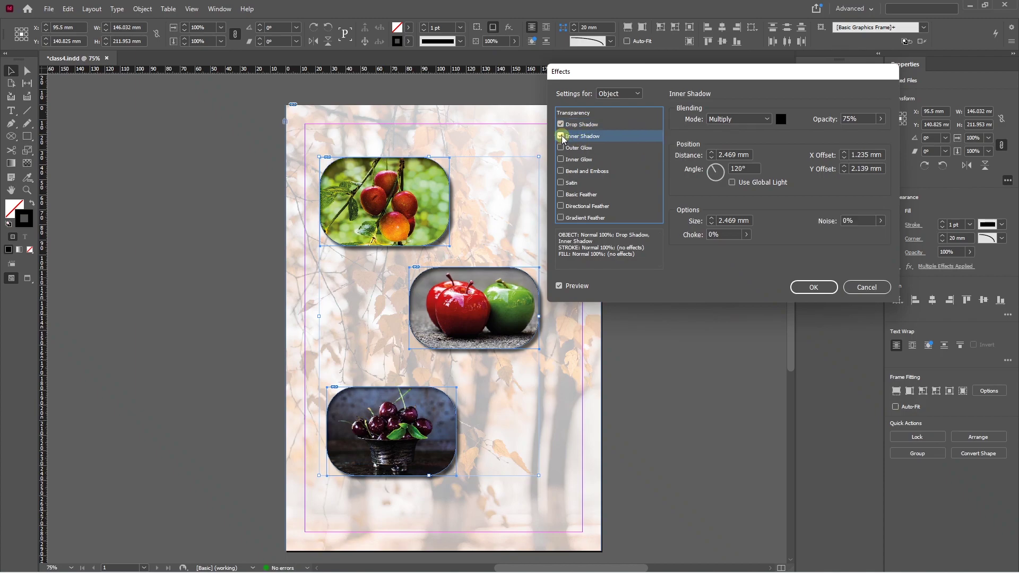
click(561, 136)
click(562, 148)
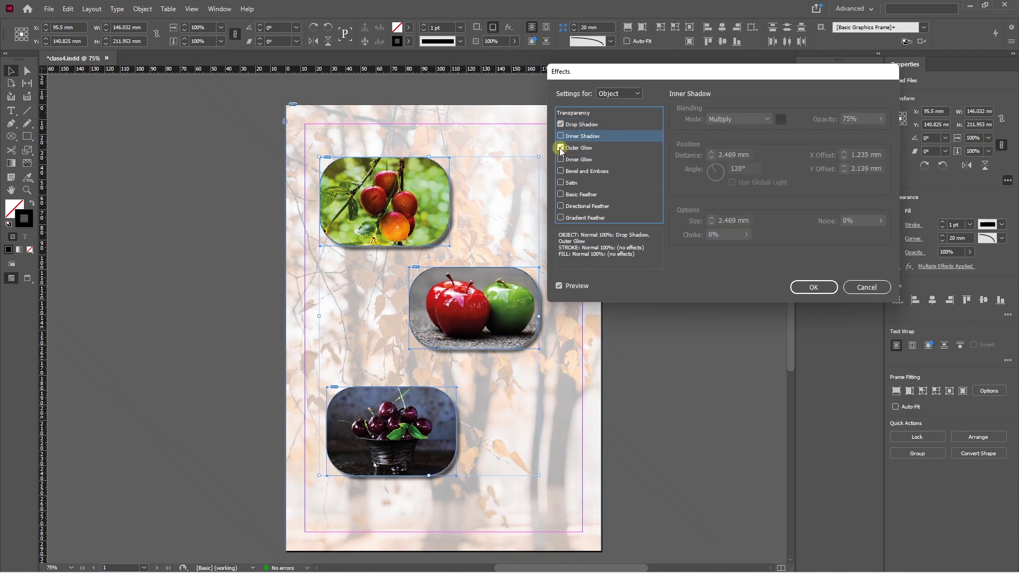
click(561, 148)
click(560, 159)
click(561, 159)
click(561, 171)
click(561, 183)
Try a Basic Feather with a 16 mm feather width and a Directional Feather on the frames, and turn both off.
click(561, 194)
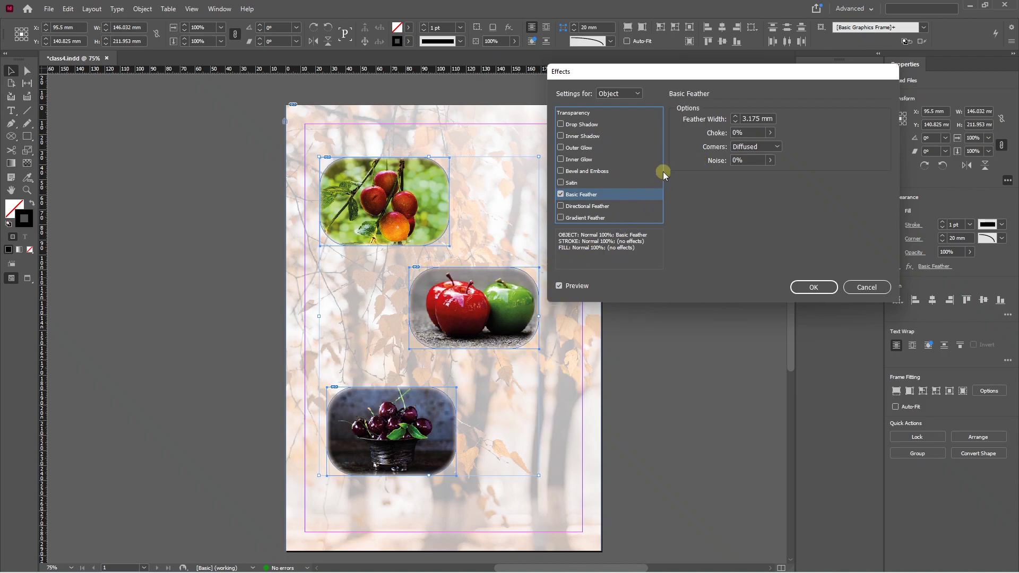
click(735, 117)
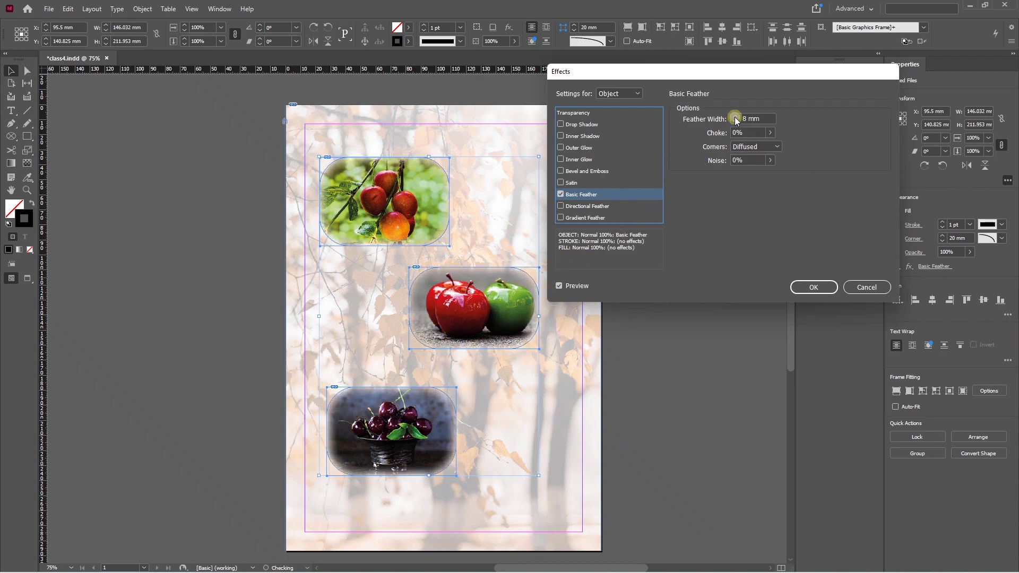
click(735, 117)
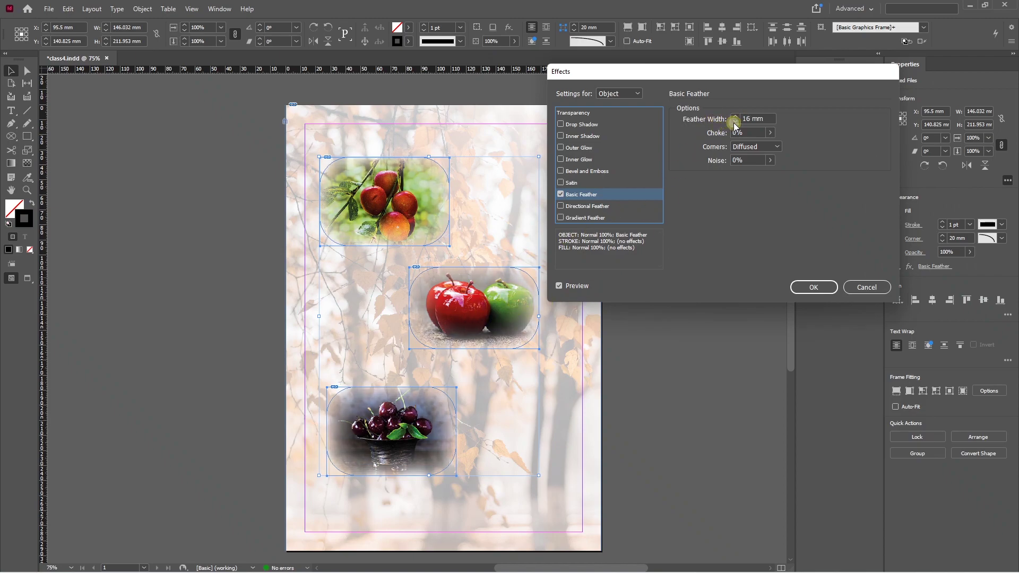
click(568, 206)
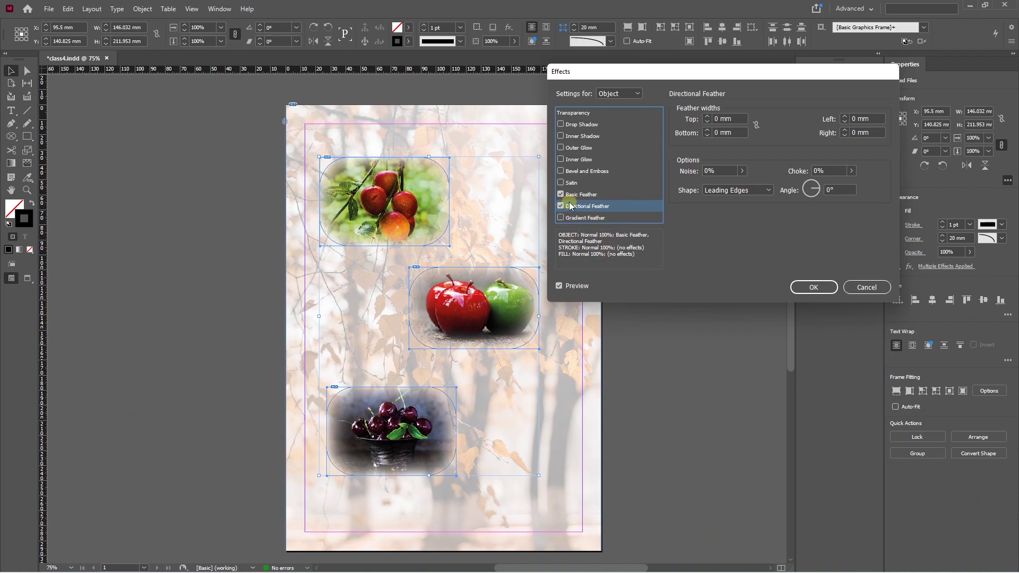
click(561, 206)
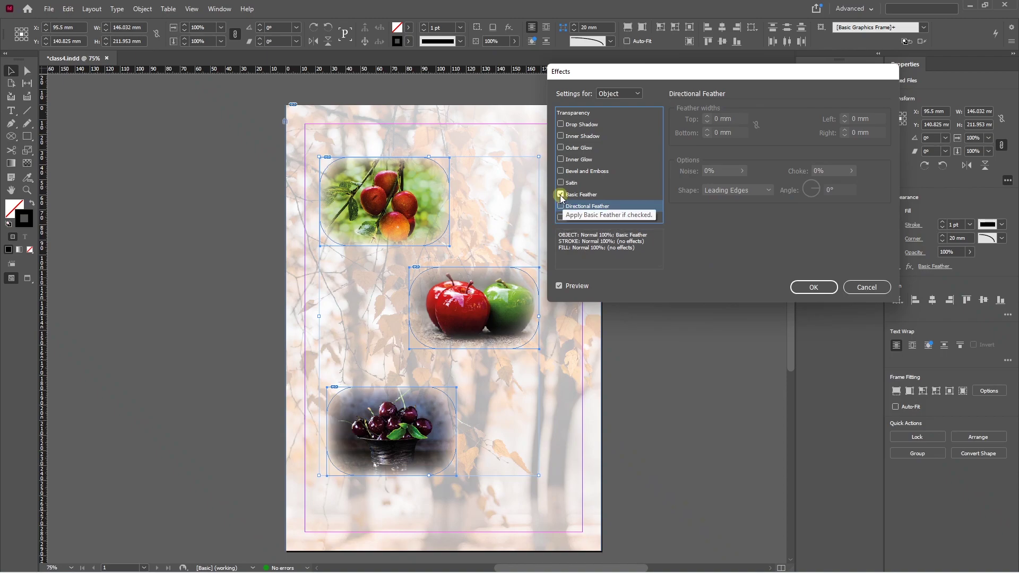
click(560, 195)
Apply a Linear Gradient Feather to the three photo frames, after previewing the Radial type, and deselect them.
click(560, 218)
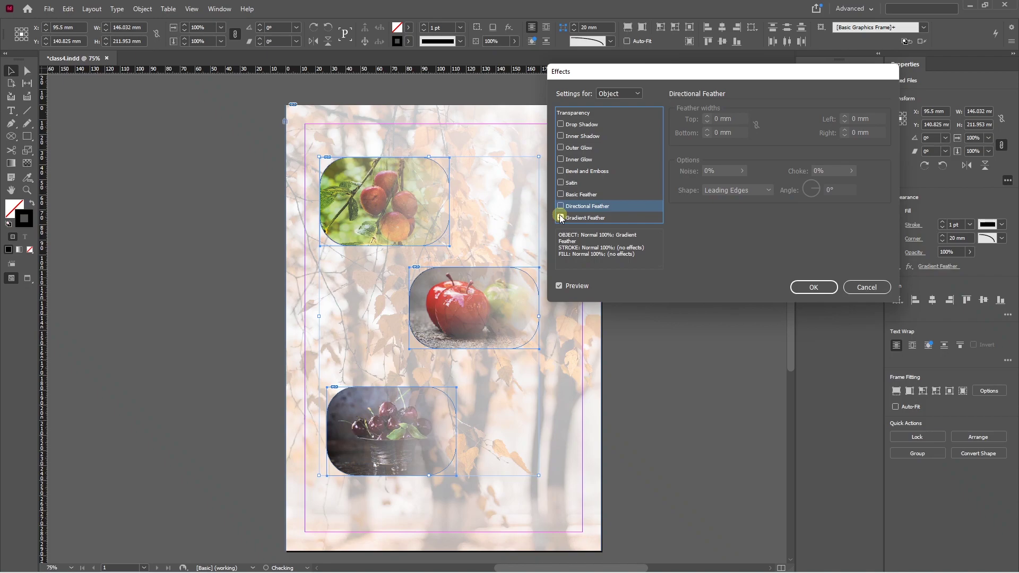
click(575, 218)
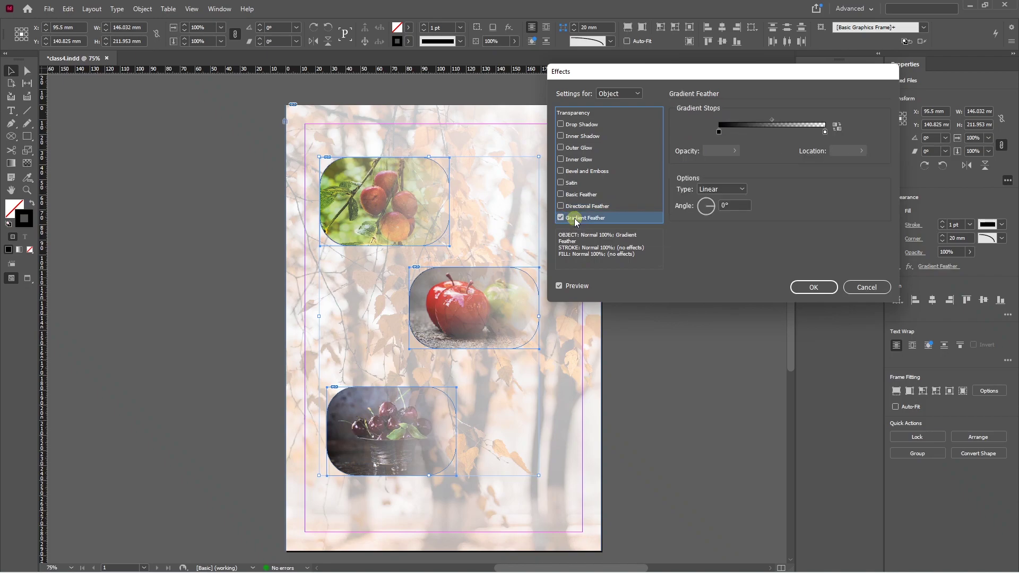
click(714, 190)
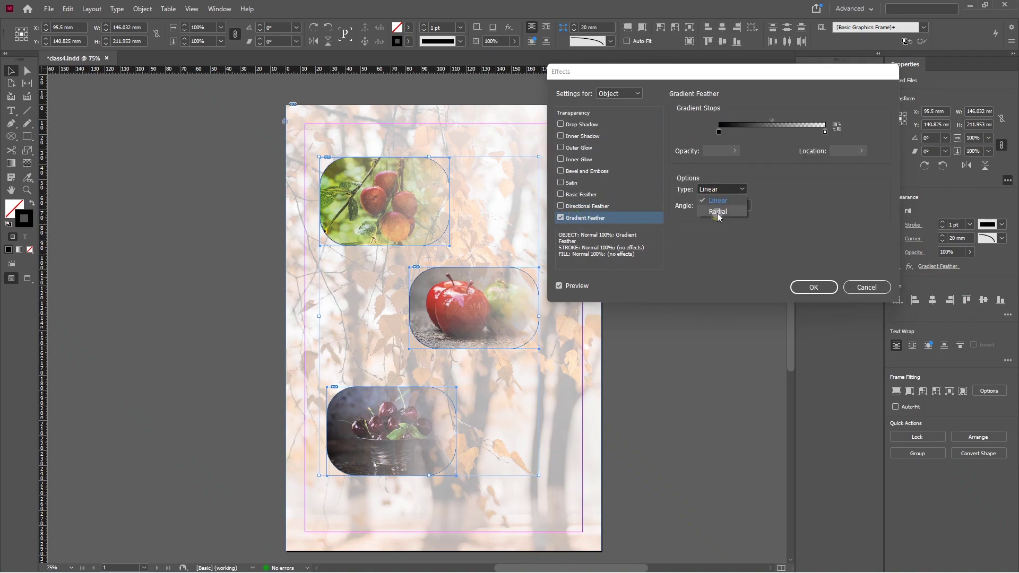
click(718, 212)
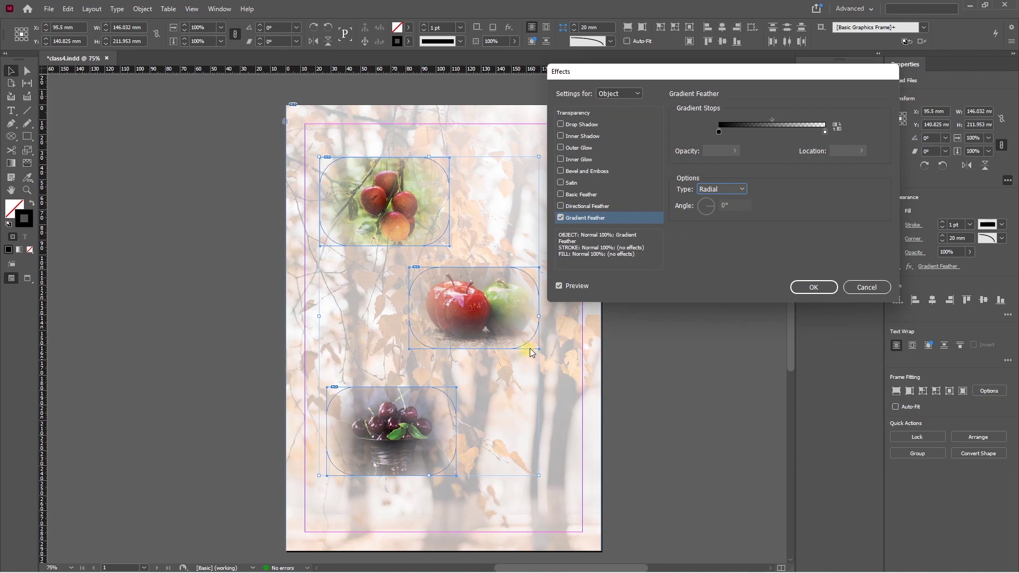
click(711, 190)
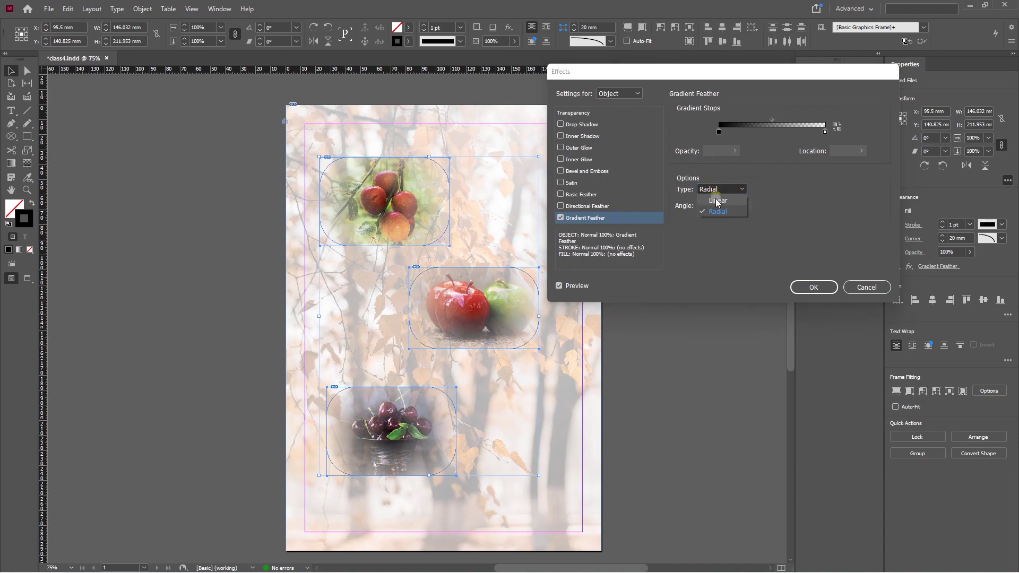
click(713, 201)
click(809, 287)
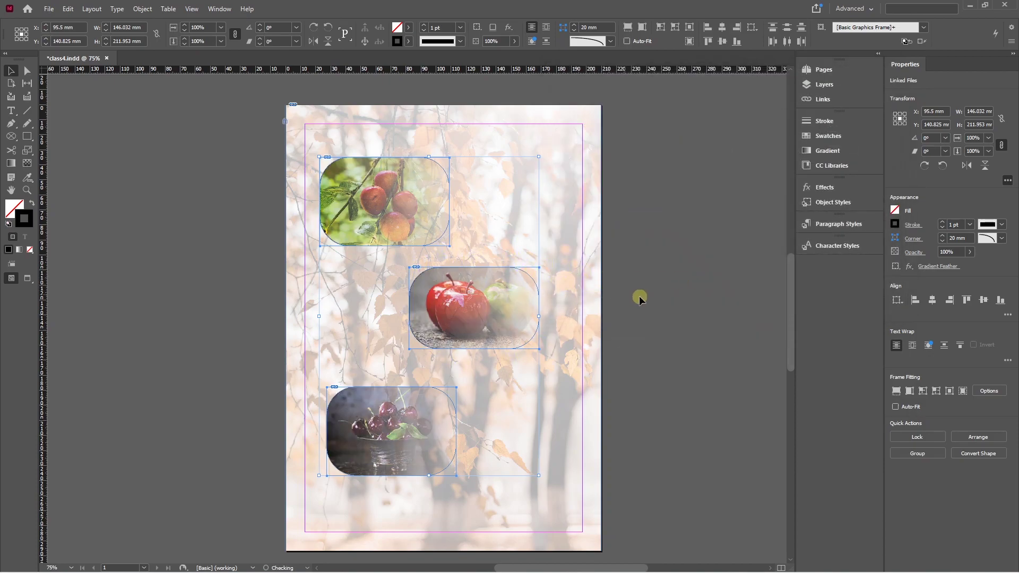
click(608, 286)
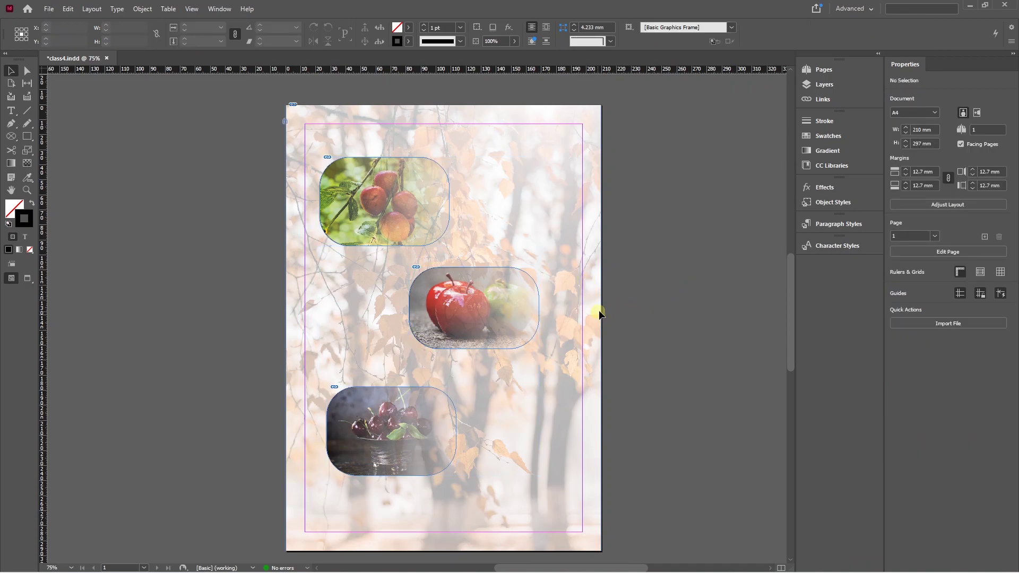
Redraw the gradient feathers of the apples photo and the topmost fruit photo horizontally so each fades toward its right edge.
click(518, 311)
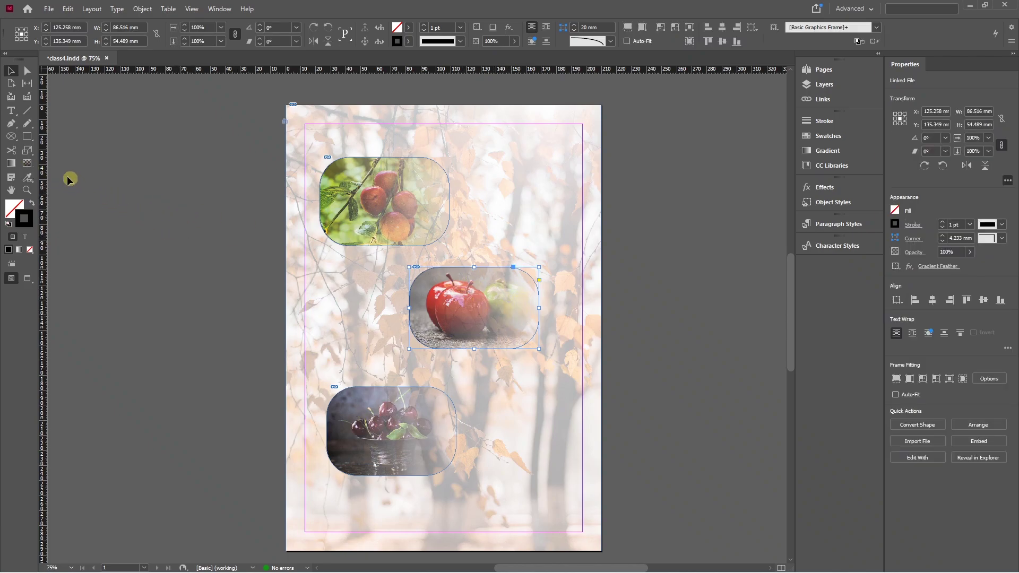
click(29, 165)
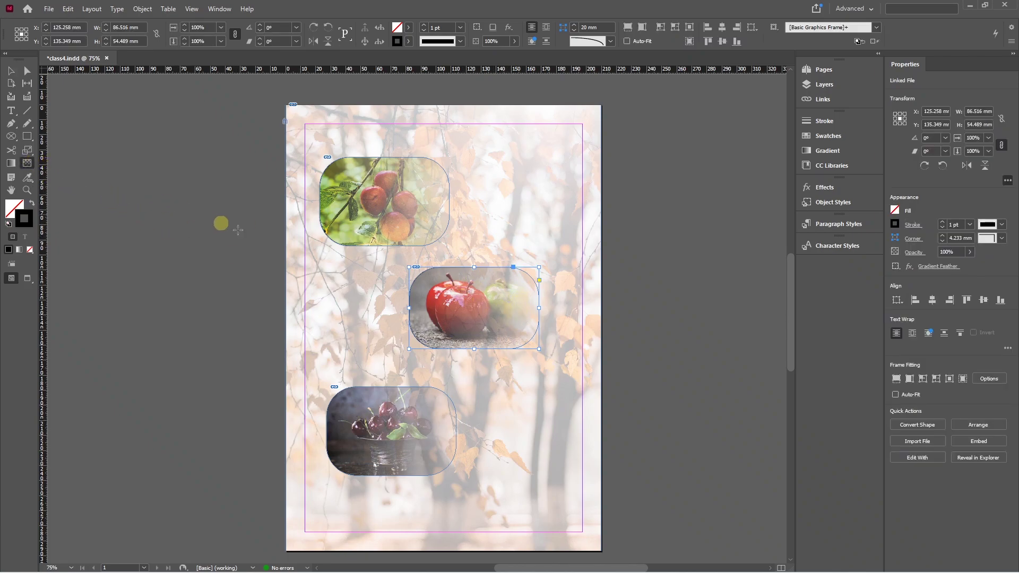
drag(413, 312, 546, 311)
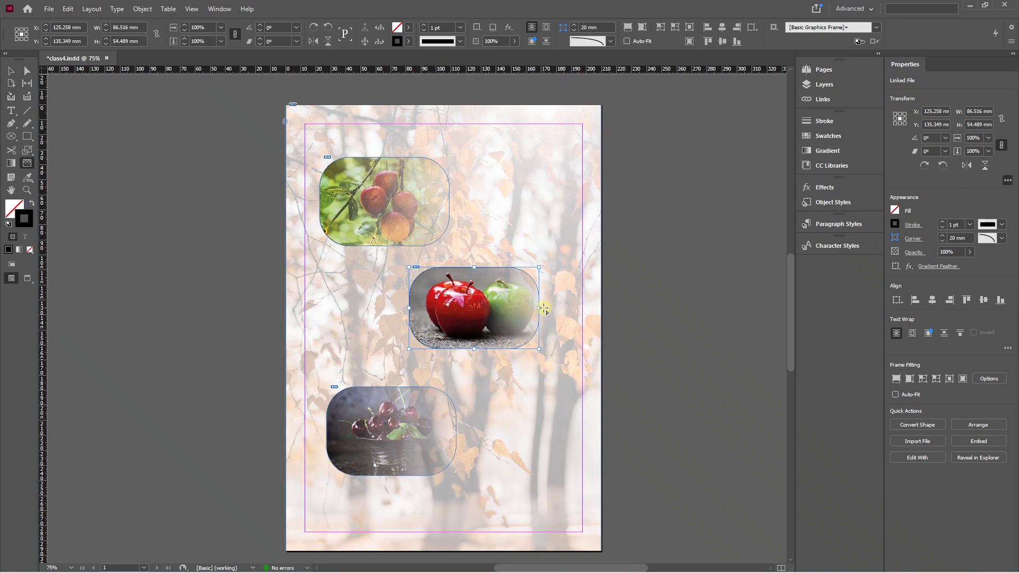
click(349, 218)
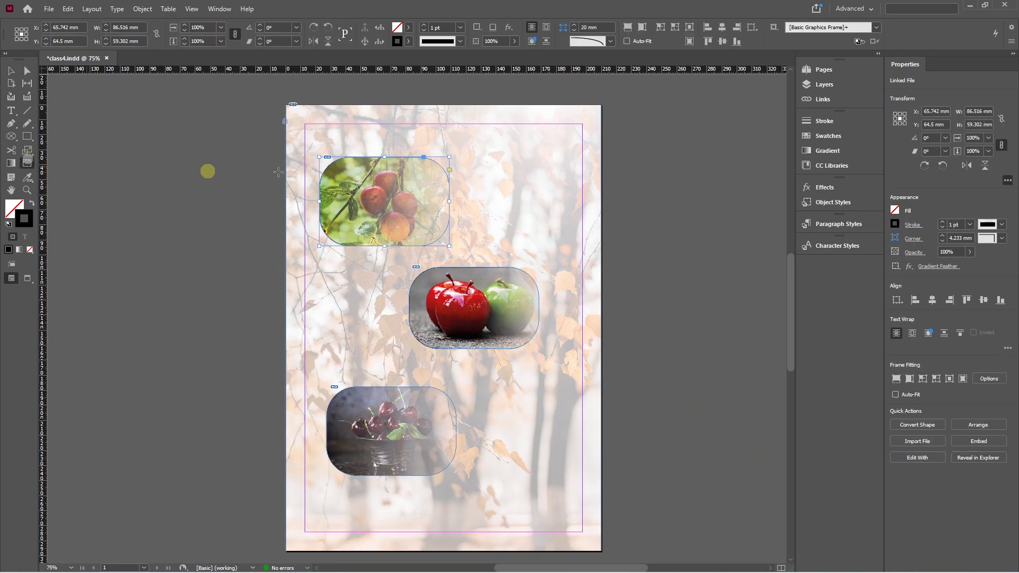
drag(392, 201, 458, 202)
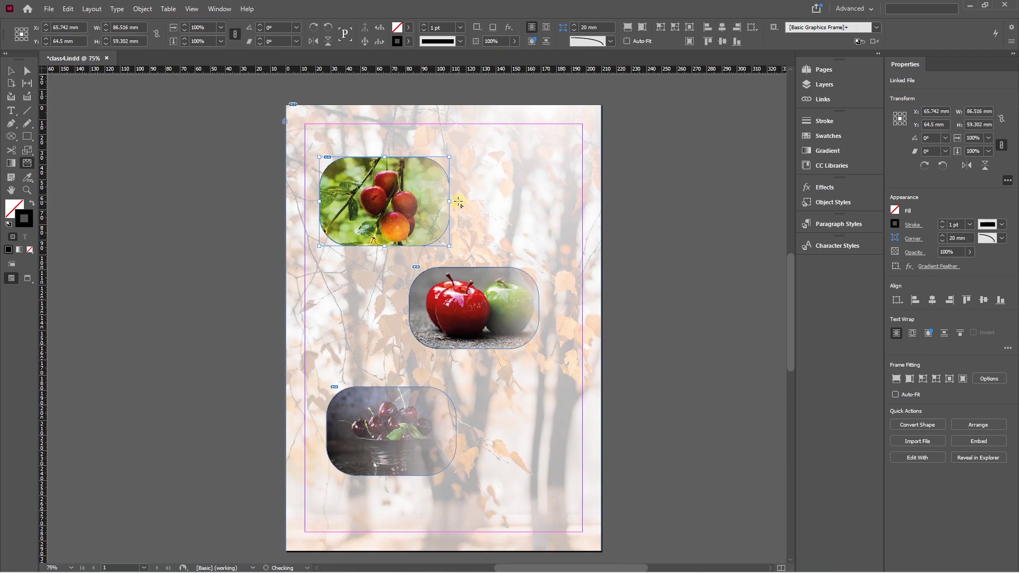
Redraw the cherries photo's gradient feather vertically from its middle to its lower edge so it fades downward.
click(391, 433)
drag(391, 433, 390, 483)
drag(398, 435, 401, 479)
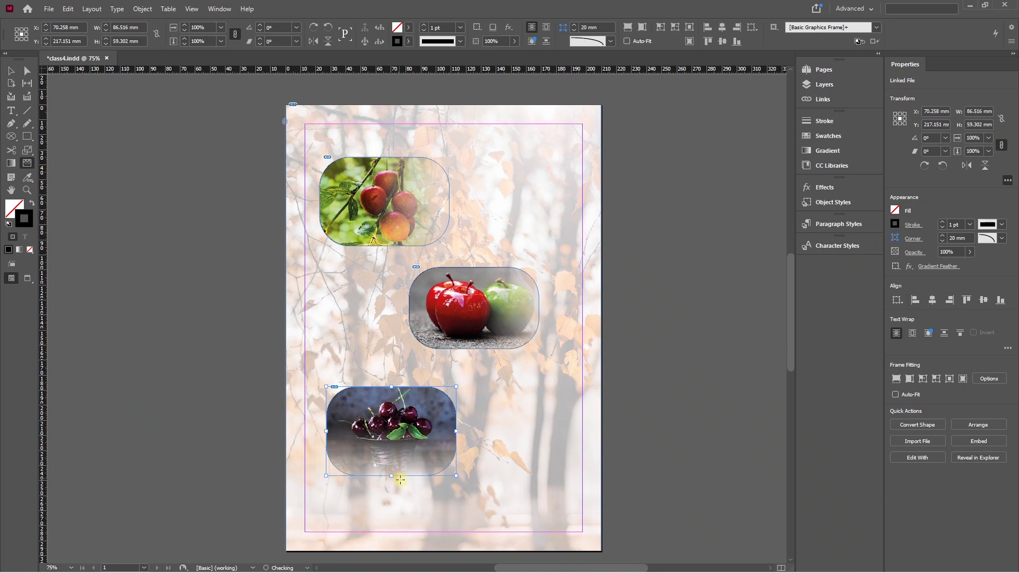
Move the cherries photo's frame down and left across the page margin, to about X 51.7 mm, Y 225.3 mm.
key(v)
click(334, 328)
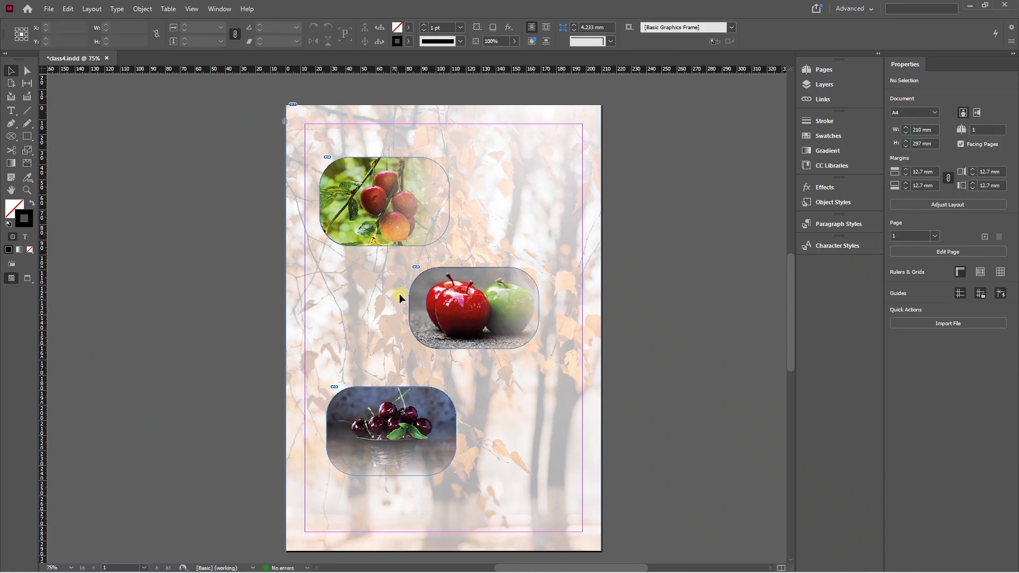
drag(369, 425, 341, 437)
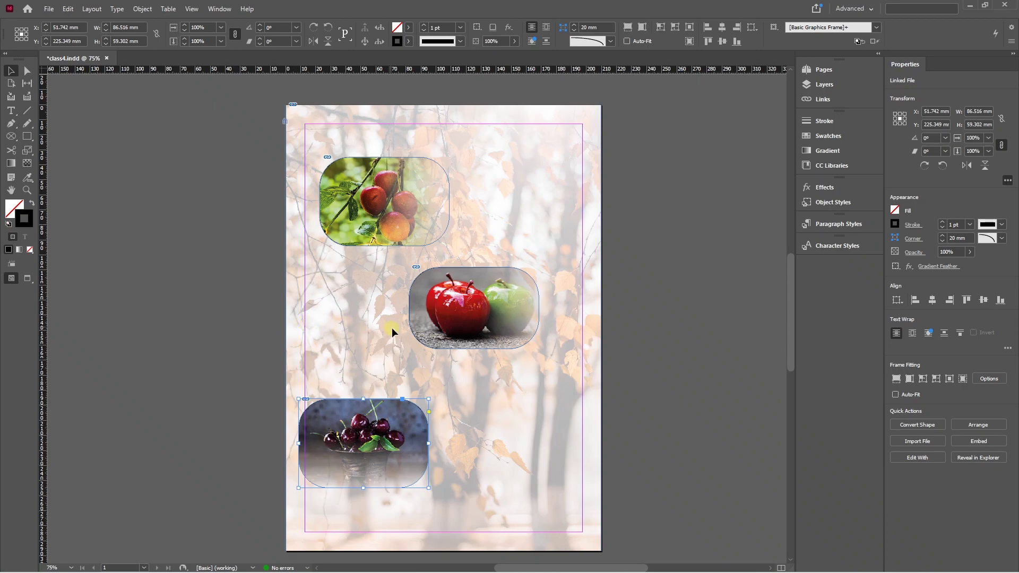
Draw a rectangle about 209.6 by 294.6 mm over the page, fill it black without a stroke and place it behind the photos.
click(28, 136)
drag(286, 105, 601, 548)
click(32, 203)
click(11, 71)
key(ctrl+shift+[)
key(ctrl+])
Change the page-sized rectangle's fill to red with no stroke and deselect it.
click(828, 136)
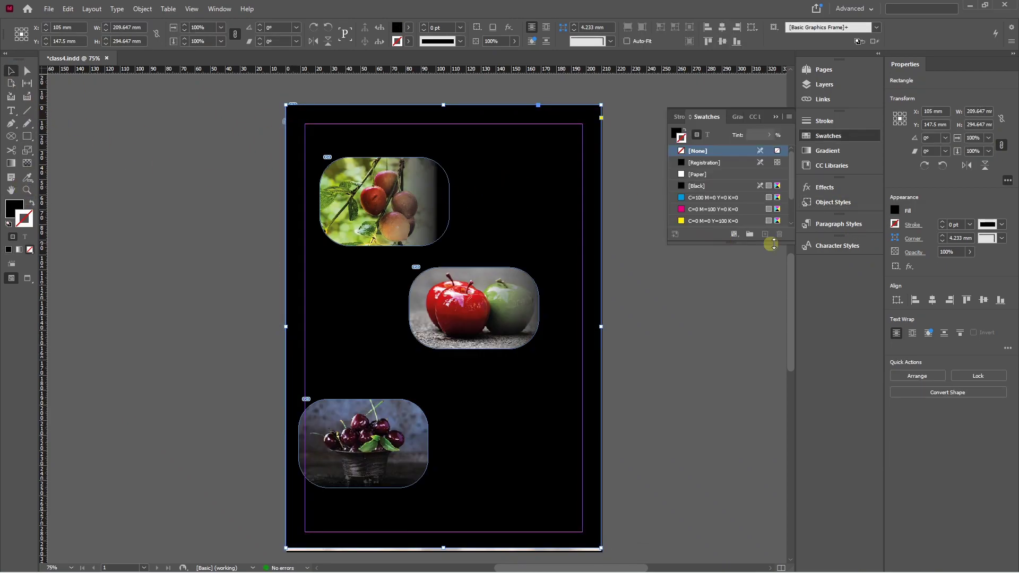
scroll(722, 212, down, 1)
click(716, 209)
click(32, 203)
click(29, 250)
click(637, 377)
click(488, 394)
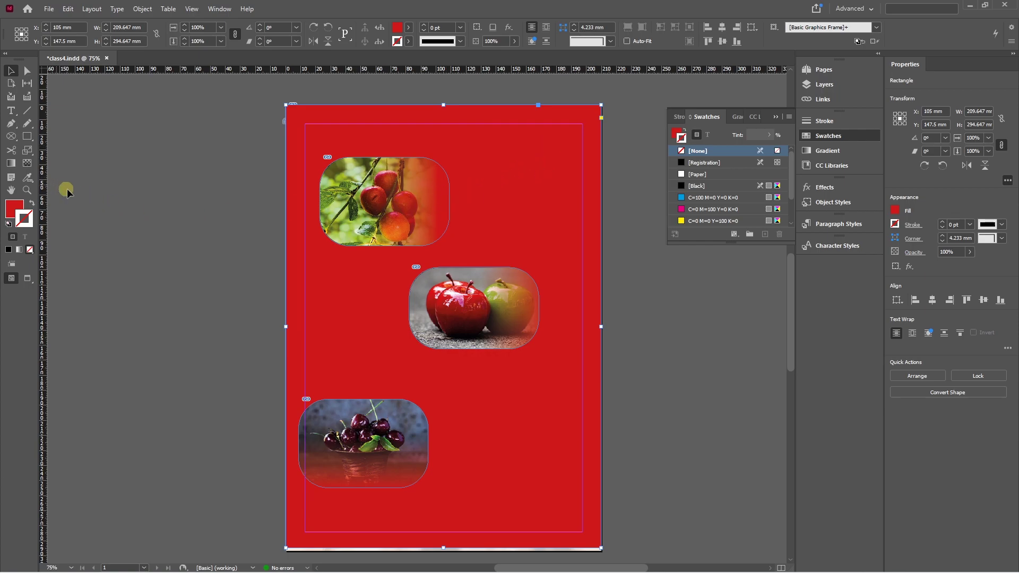
key(ctrl+shift+a)
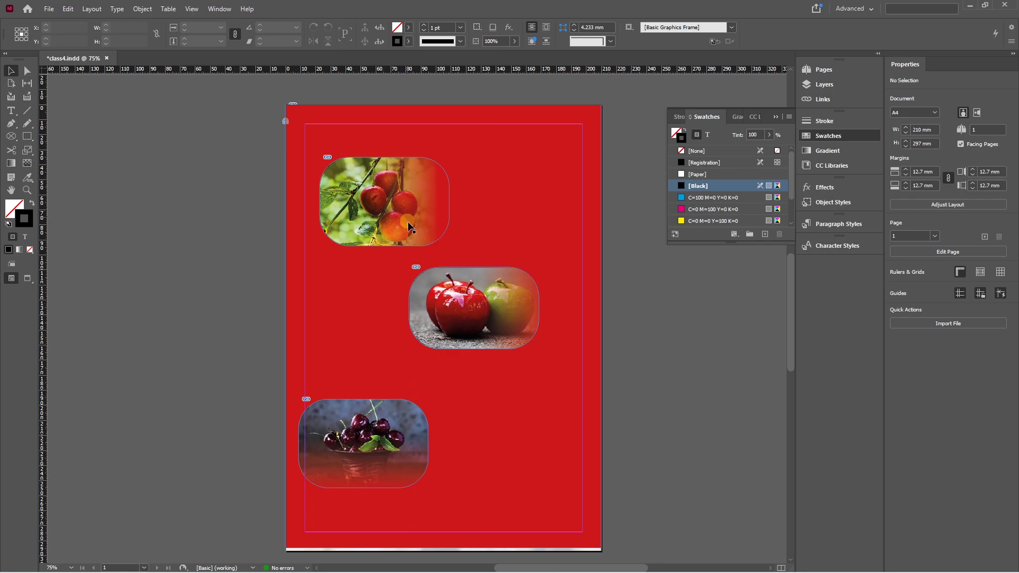
Select all three fruit photos and open them for editing in Adobe Photoshop 2021.
click(391, 410)
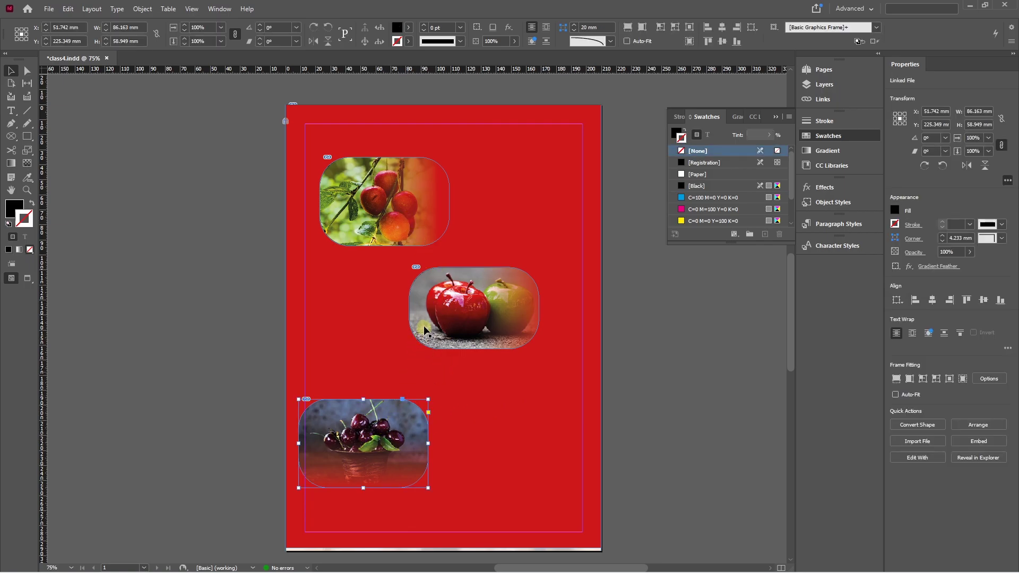
shift+click(425, 325)
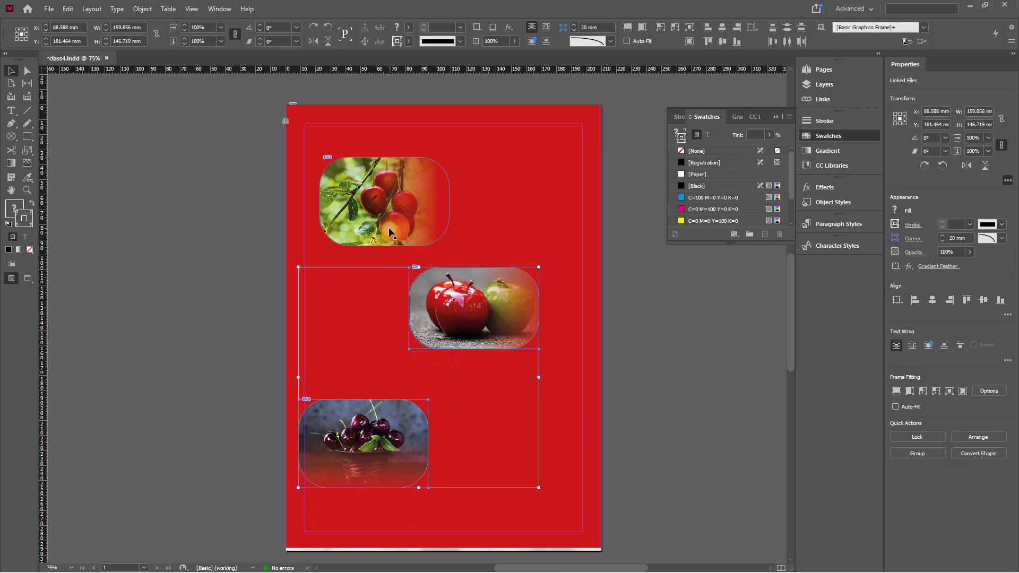
right_click(426, 312)
mouse_move(469, 460)
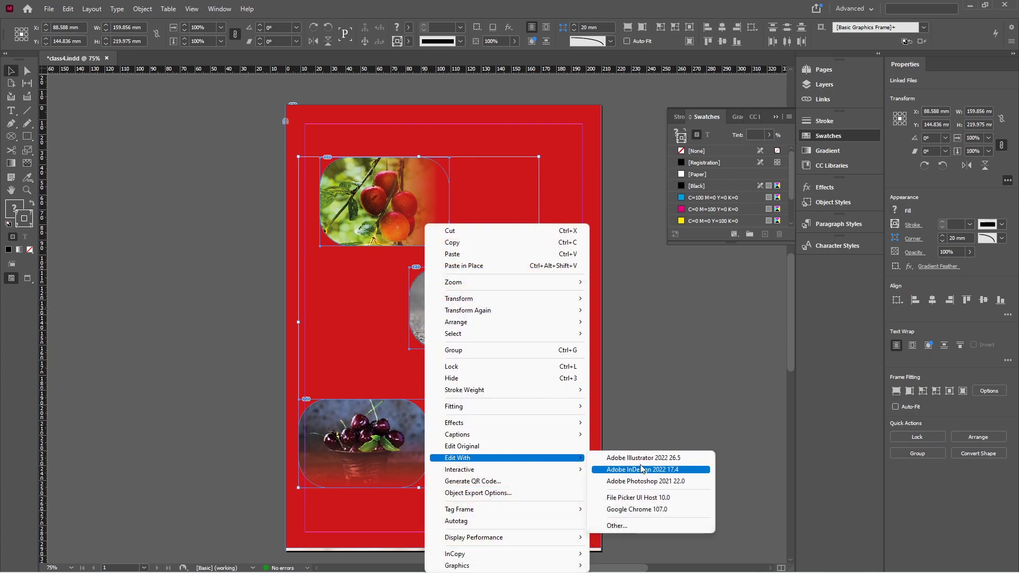
click(642, 482)
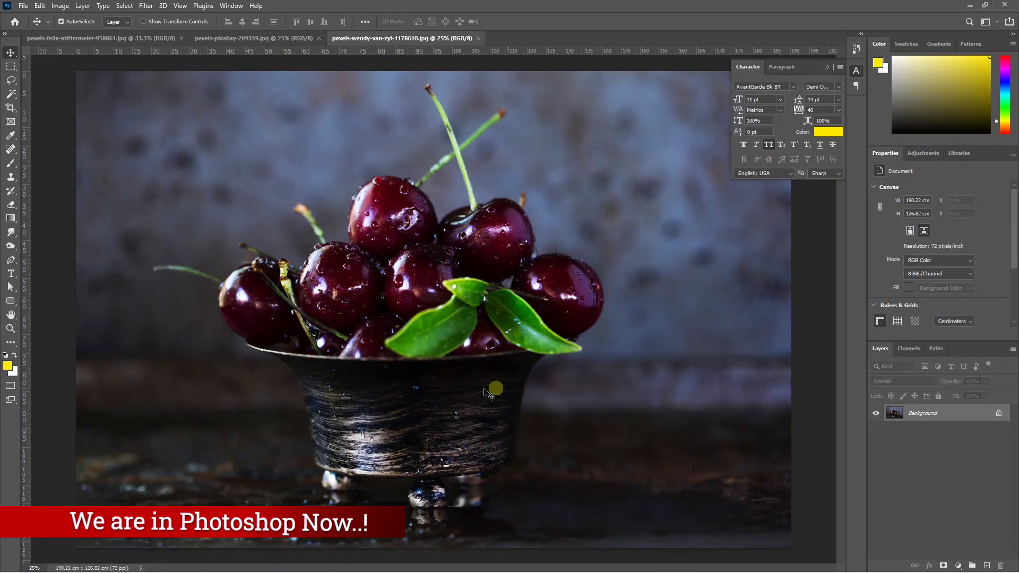
Switch to the apples photo and add a Hue/Saturation adjustment layer above its background.
click(254, 38)
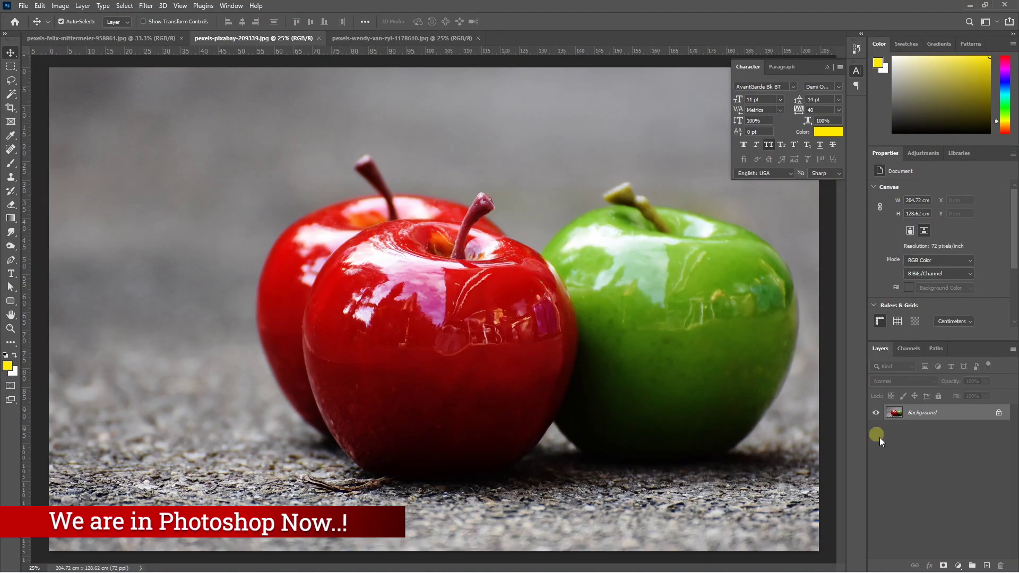
click(958, 566)
click(964, 463)
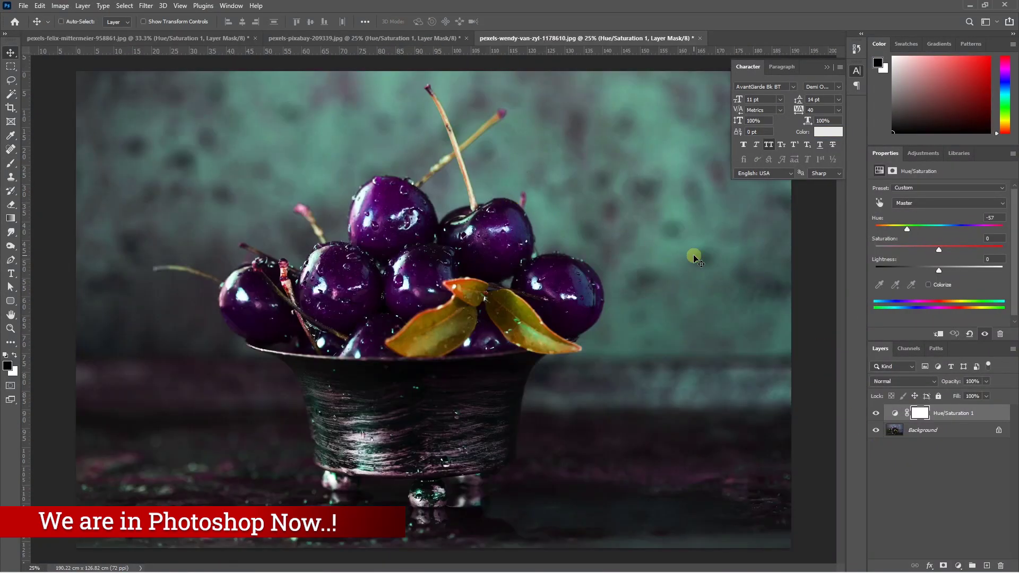
Flatten the recoloured cherries photo, save it as a progressive JPEG at maximum quality 12 and close the file.
key(ctrl+shift+s)
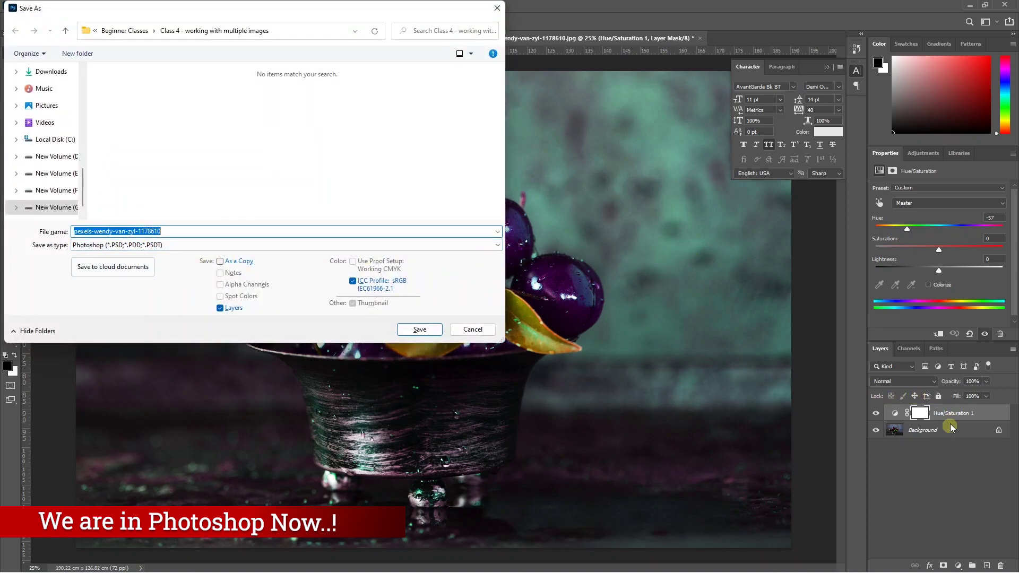
click(471, 330)
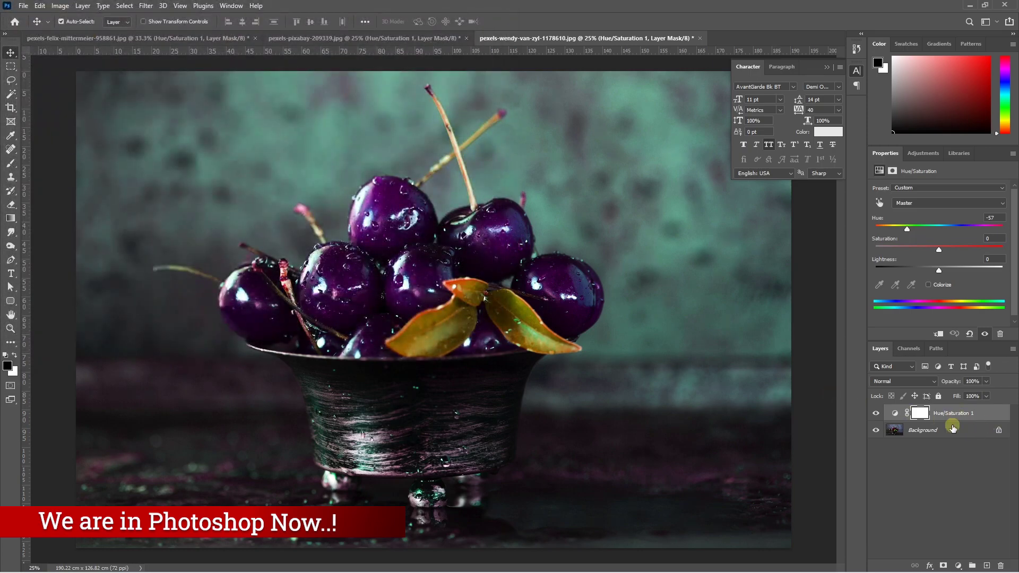
click(82, 6)
click(128, 409)
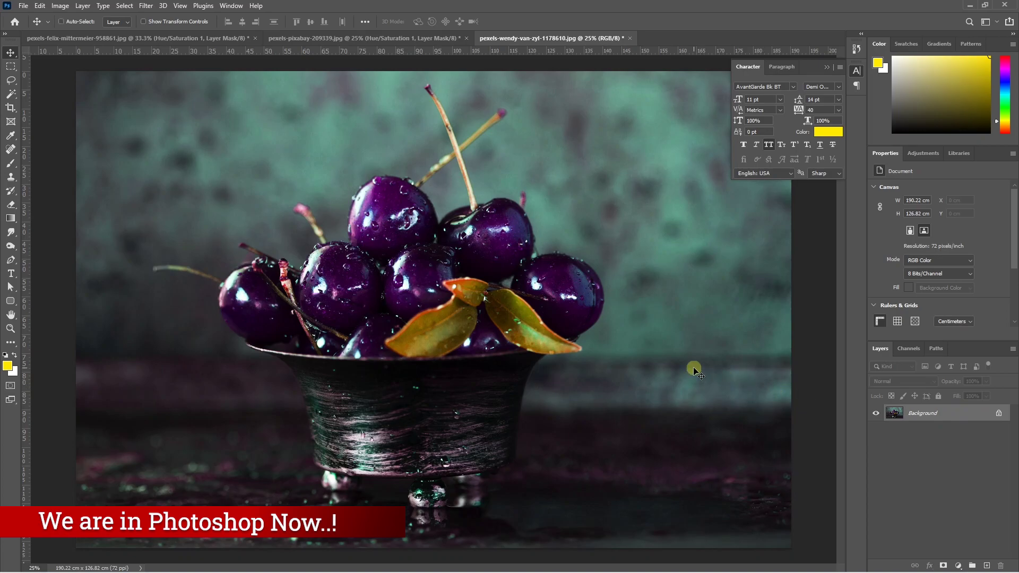
key(ctrl+s)
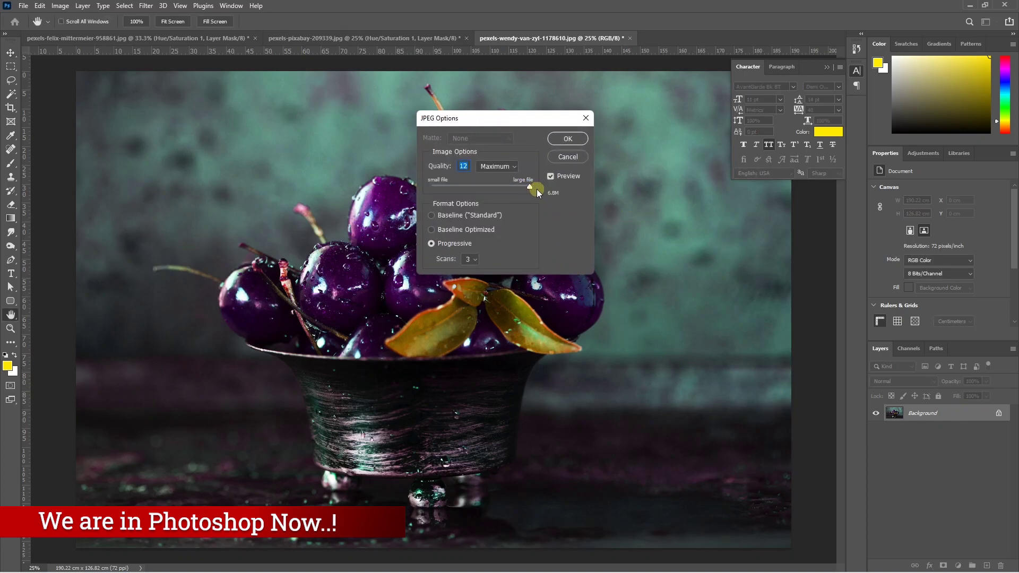
click(566, 139)
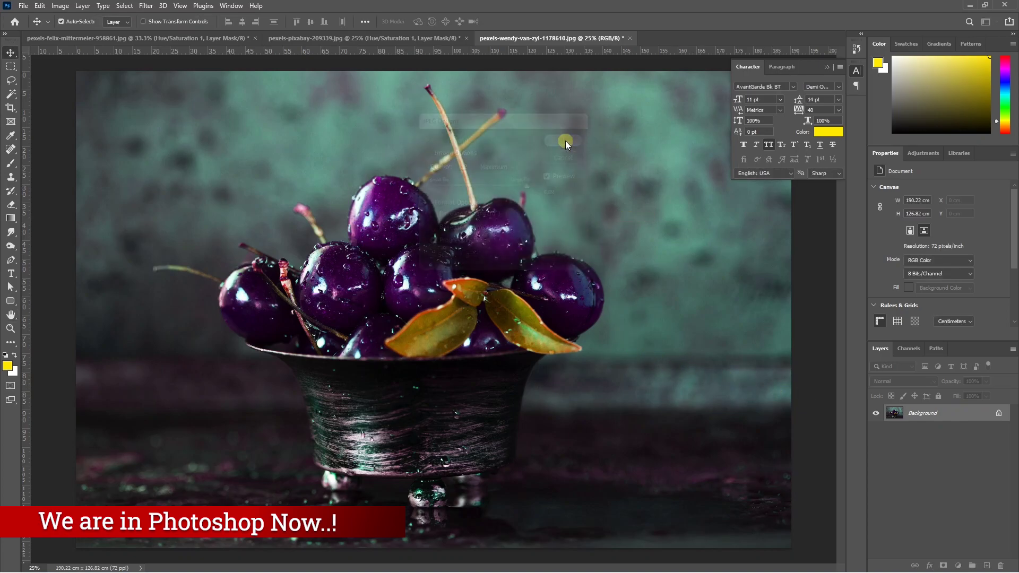
click(626, 38)
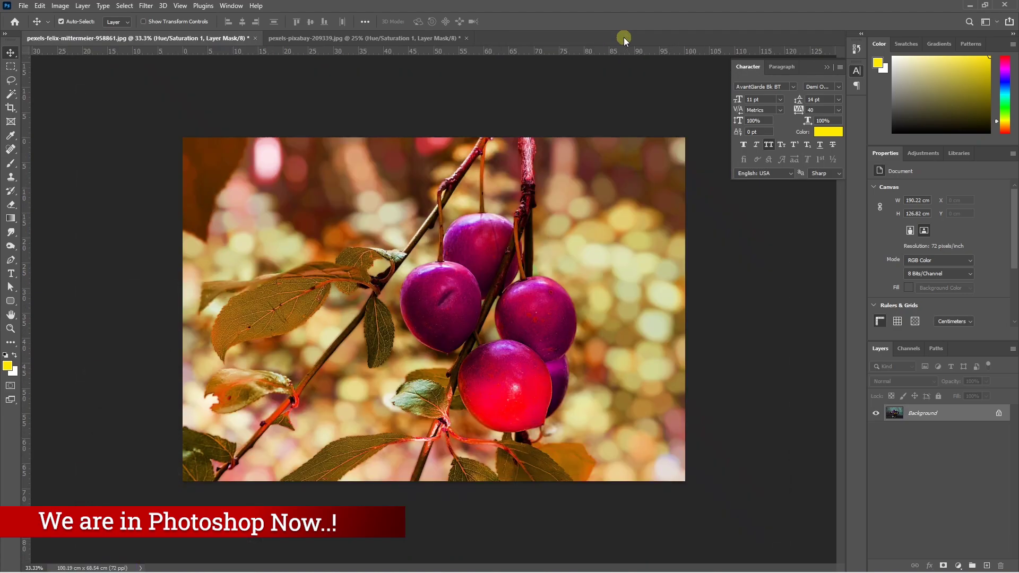
Flatten the recoloured plums photo into a single background layer and save it over the linked file.
click(82, 6)
click(102, 409)
key(ctrl+s)
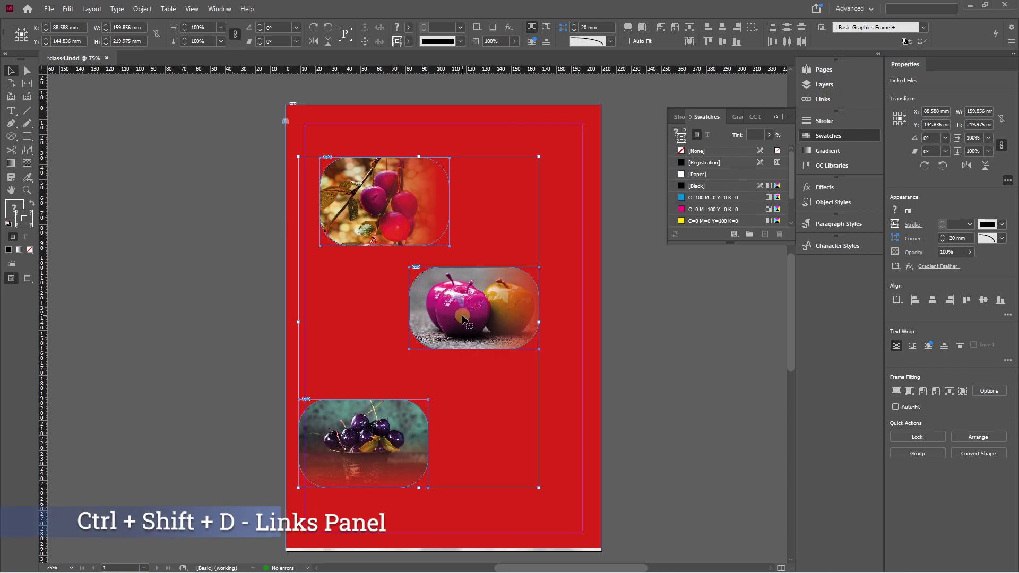
Switch back to InDesign and inspect the link entries of the three selected fruit photos.
key(ctrl+shift+d)
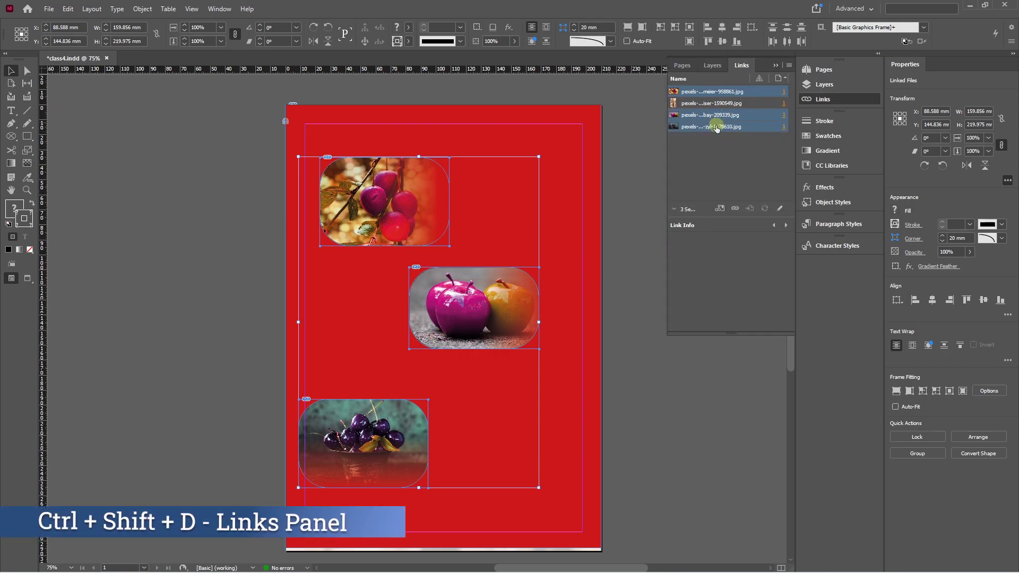
click(737, 209)
Select the plums, apples and cherries photo frames together and group them.
click(431, 223)
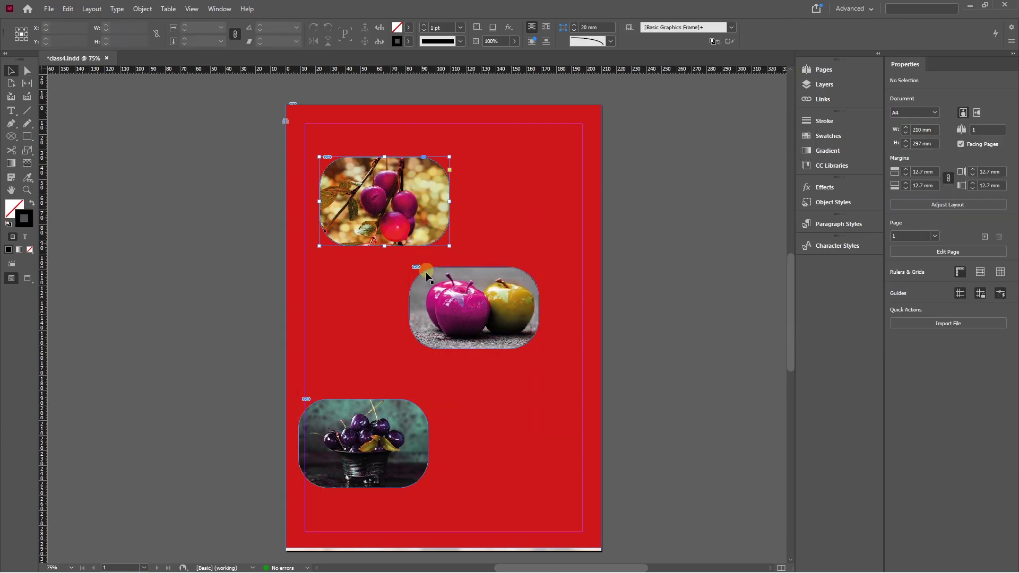
shift+click(422, 304)
shift+click(397, 415)
right_click(425, 313)
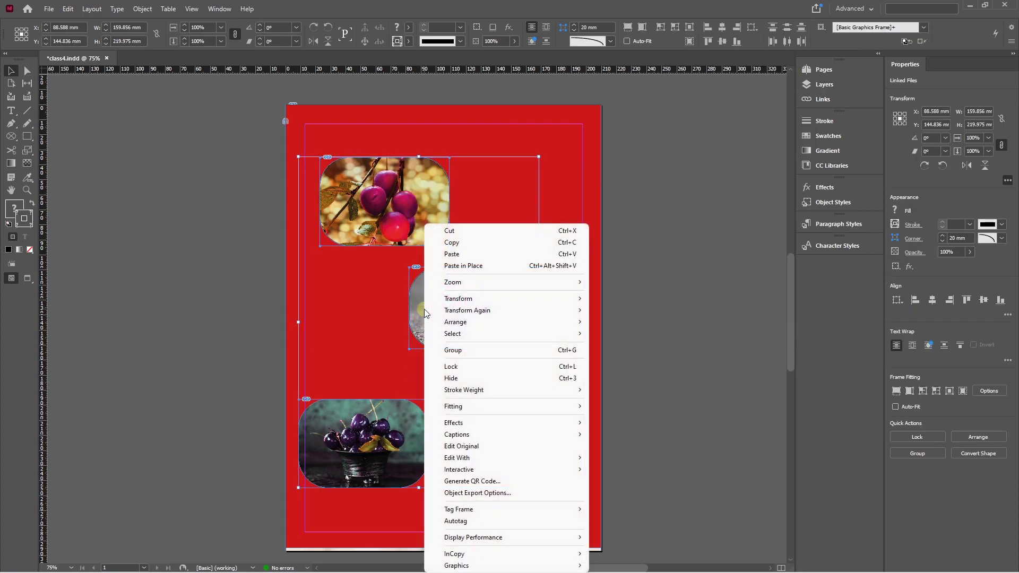
click(454, 350)
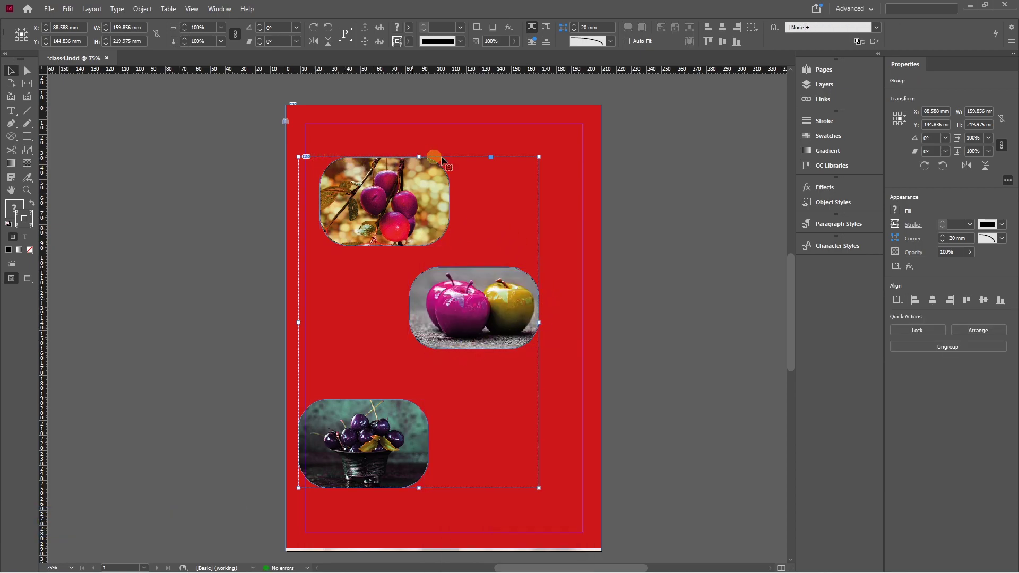
Undo a trial move of the whole group and move only the apples photo inside it right, across the page's edge.
drag(502, 322, 614, 306)
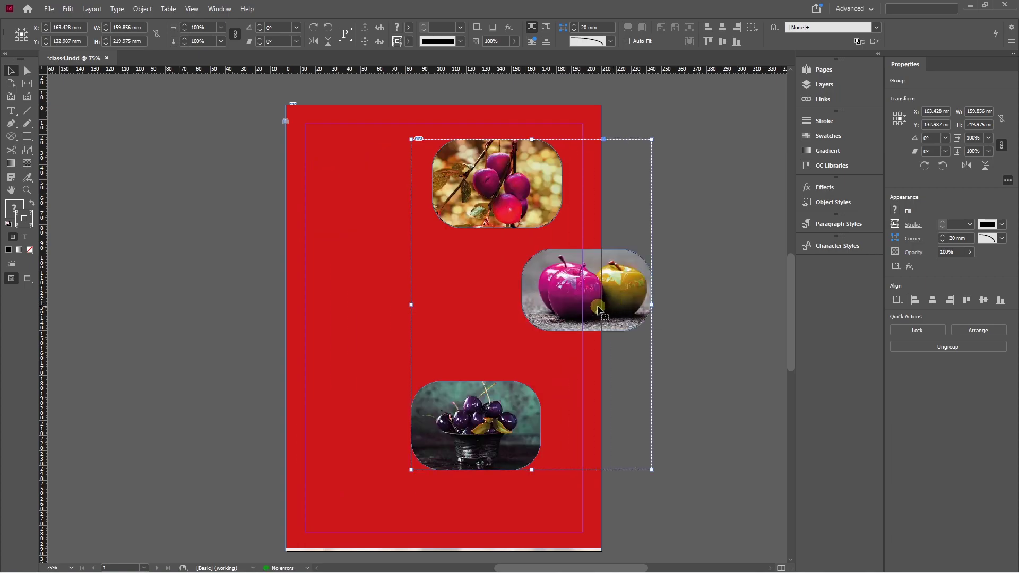
key(ctrl+z)
double_click(504, 312)
drag(504, 307, 652, 301)
click(731, 211)
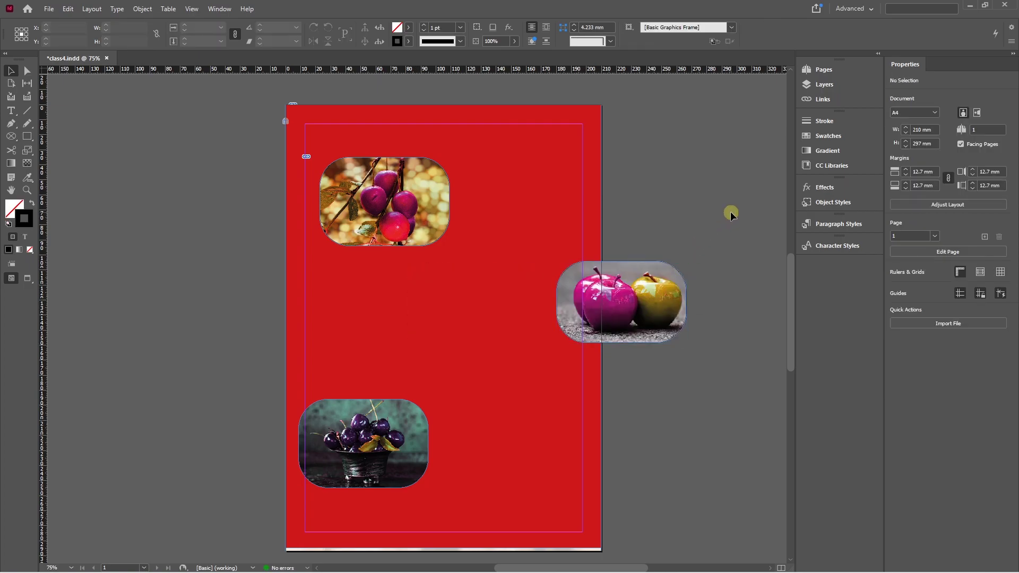
Move the photo group to about X 159.9 mm, Y 145.5 mm and ungroup it.
click(406, 222)
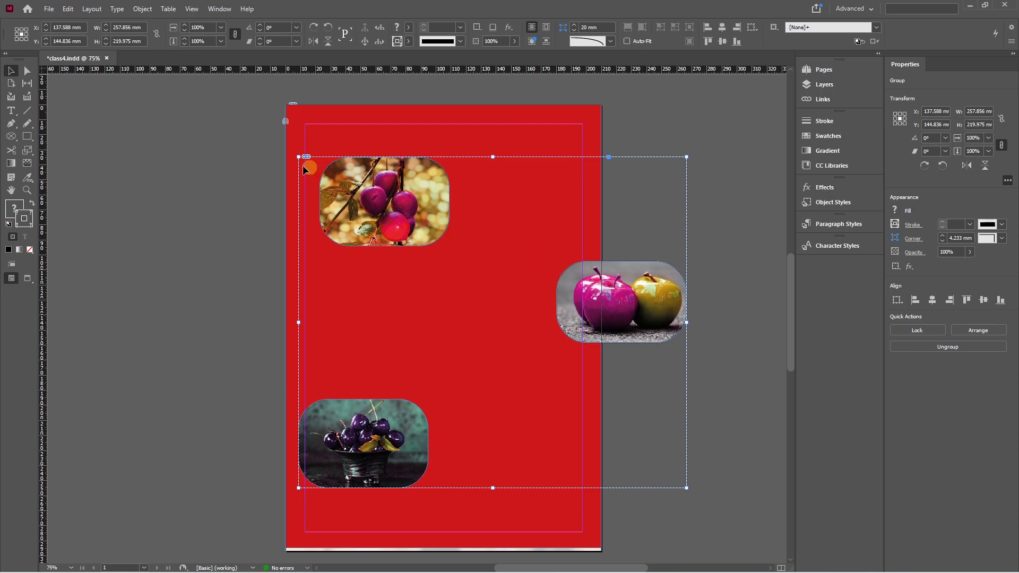
mouse_move(604, 326)
mouse_down()
mouse_move(444, 334)
mouse_move(637, 326)
mouse_move(612, 330)
mouse_up()
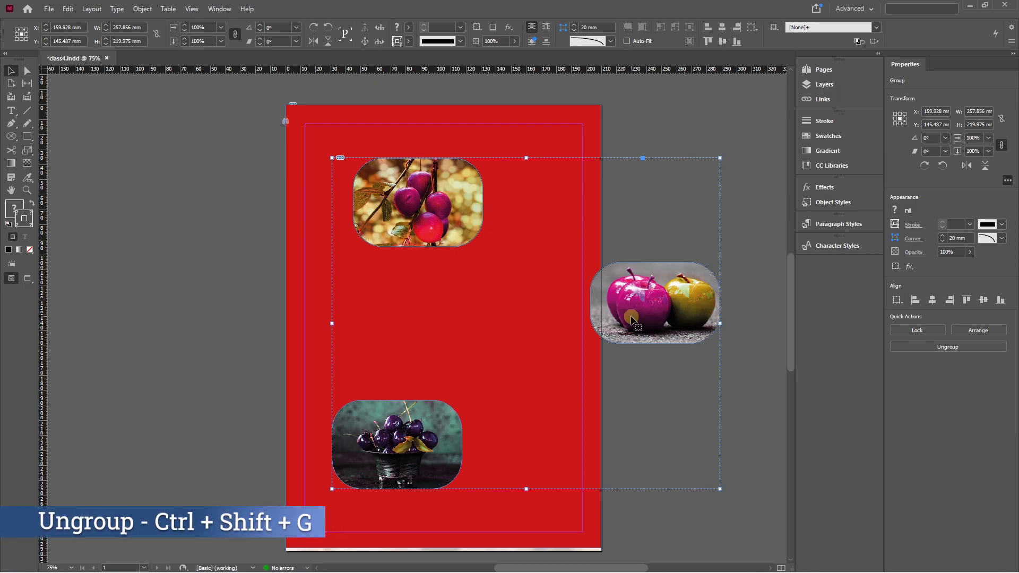
key(ctrl+shift+g)
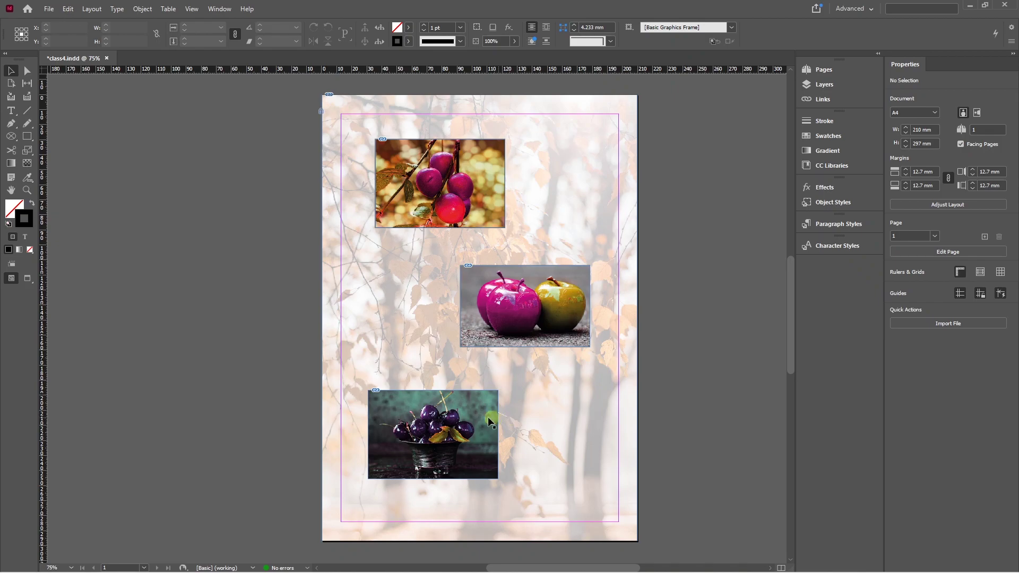
Move the cherries and plums photos toward the page centre so both overlap the apples photo.
drag(491, 422, 528, 341)
drag(482, 214, 451, 301)
click(537, 215)
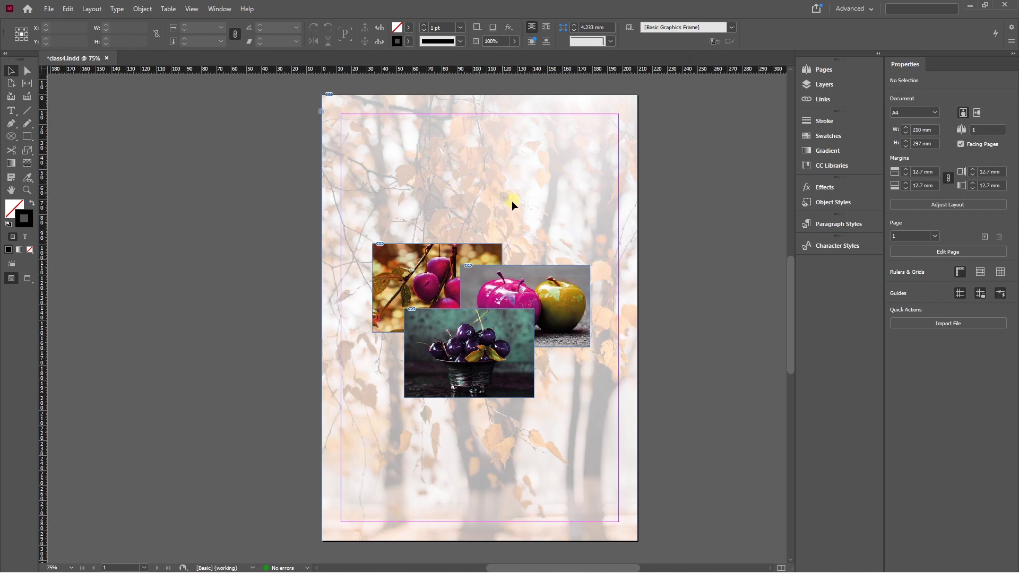
Bring the plums photo forward step by step until it lies above the apples photo but below the cherries.
click(418, 268)
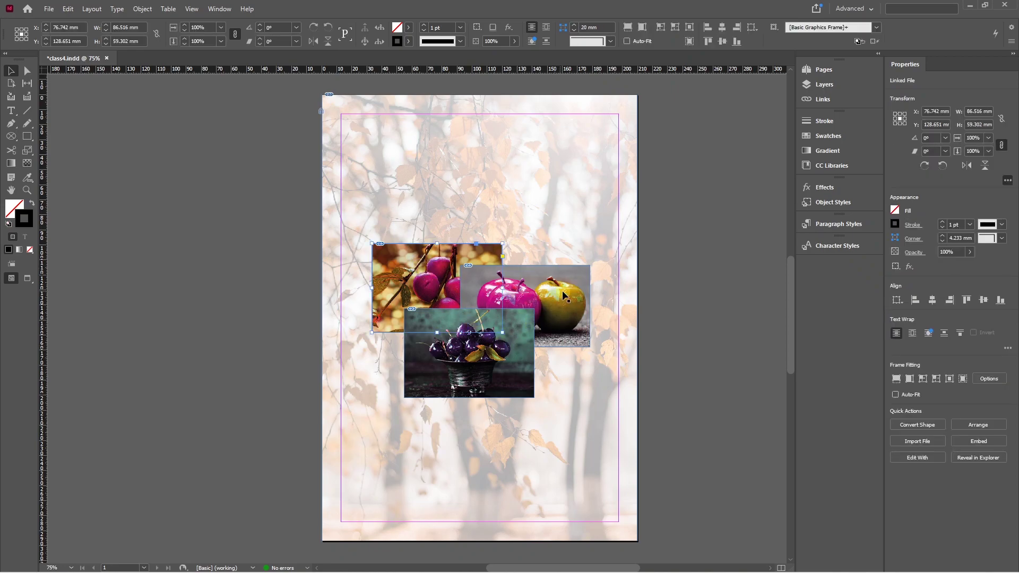
right_click(424, 263)
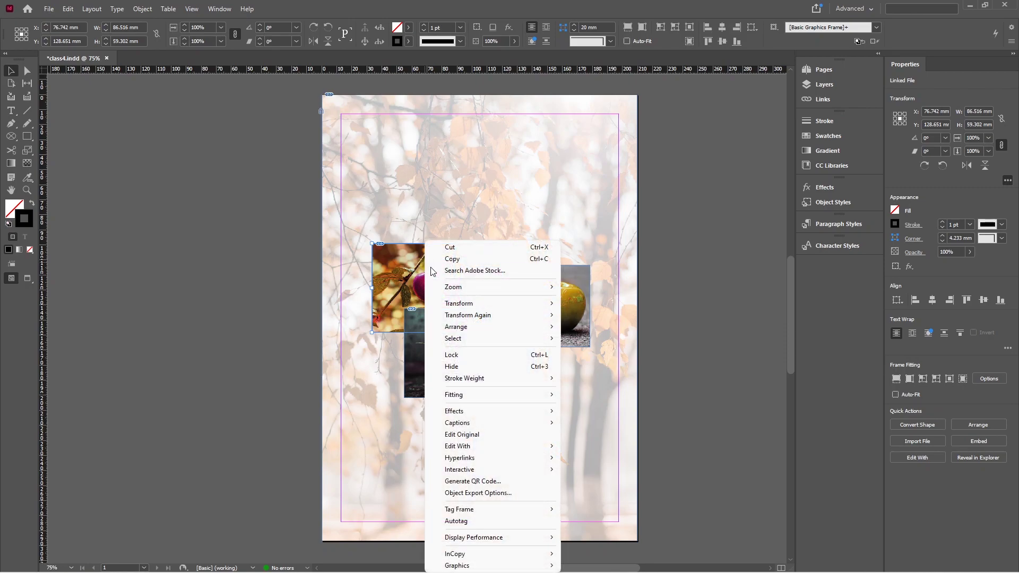
mouse_move(464, 330)
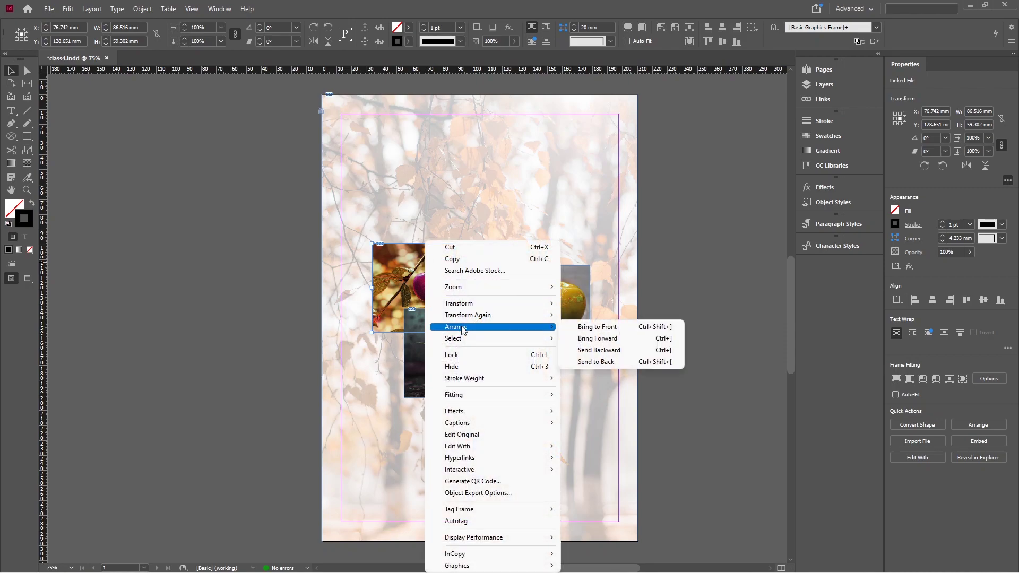
click(592, 340)
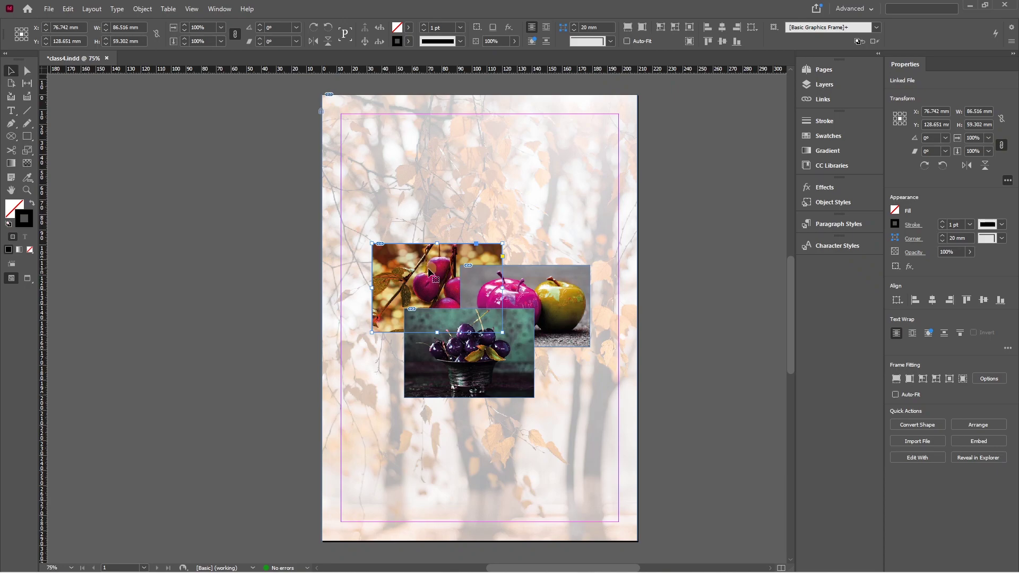
right_click(429, 277)
mouse_move(554, 327)
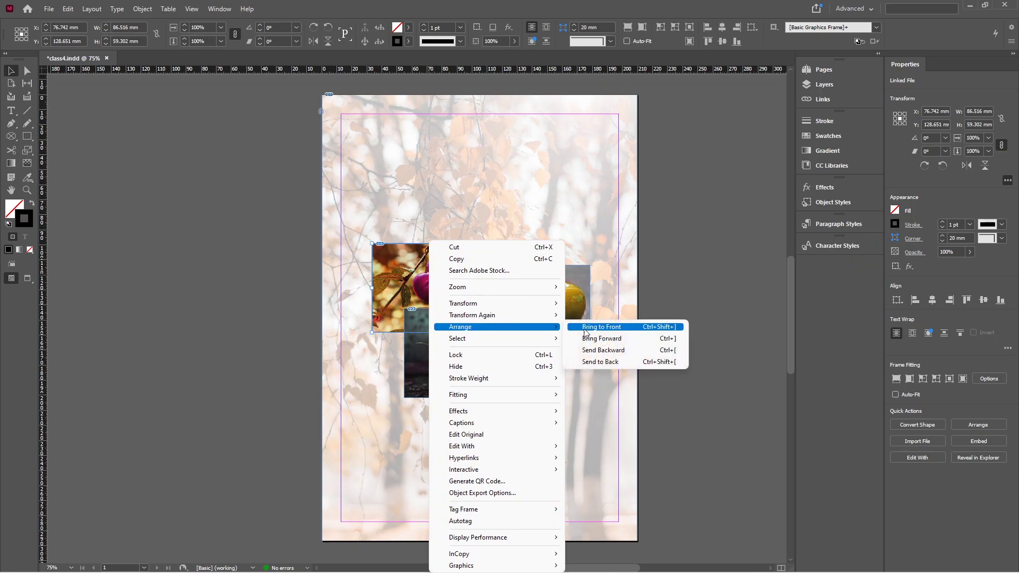
click(602, 339)
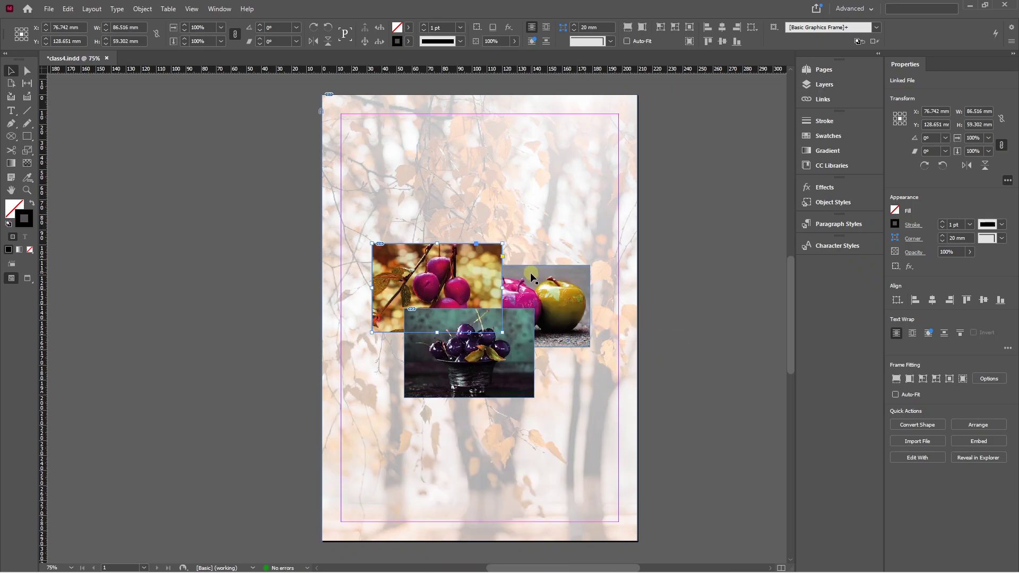
Shift the plums photo slightly right and down, and review its stacking-order options without applying one.
mouse_move(471, 273)
mouse_down()
mouse_move(550, 266)
mouse_move(464, 276)
mouse_up()
right_click(464, 276)
mouse_move(531, 327)
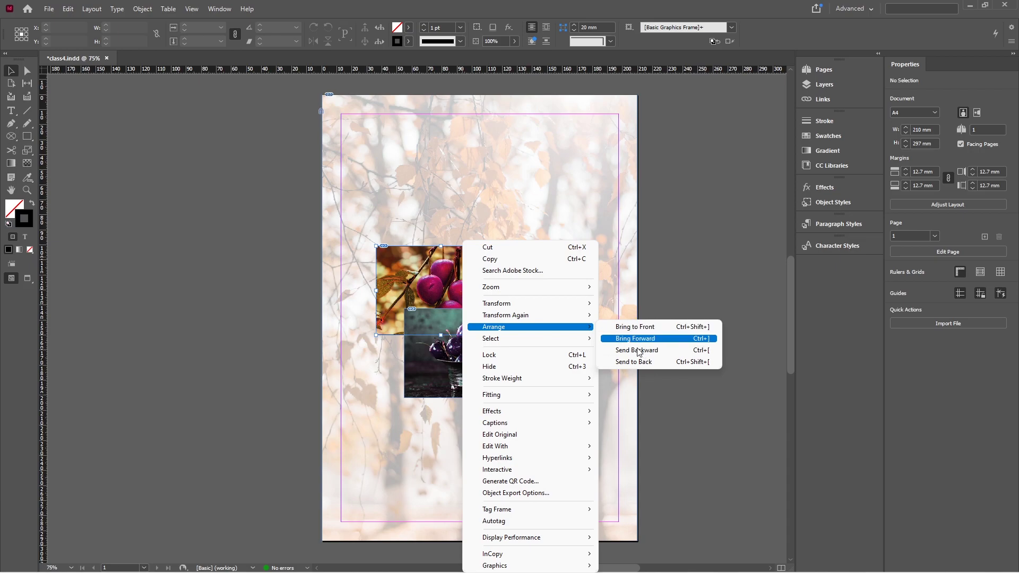
click(632, 303)
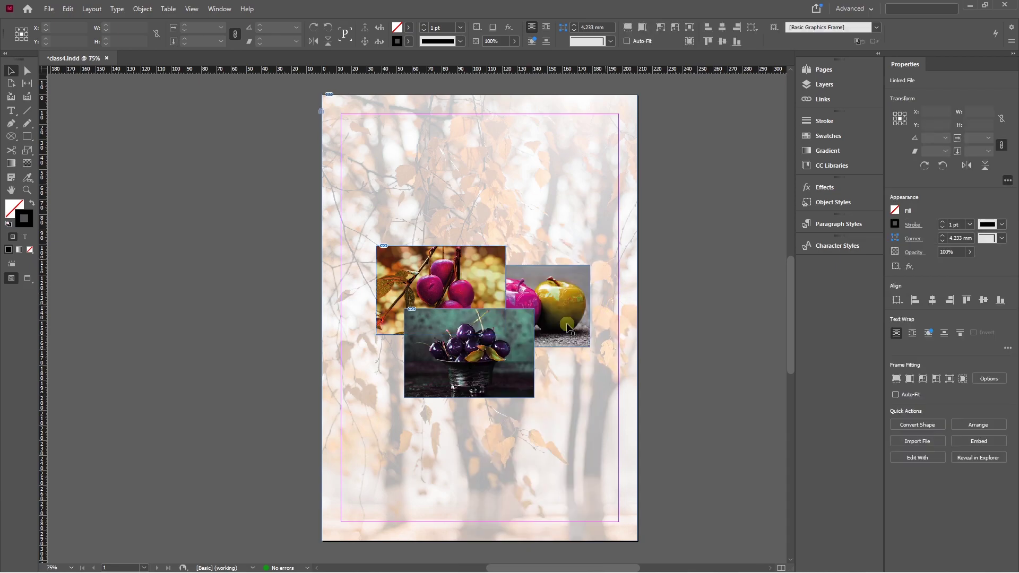
Send the cherries photo to the back of the stack, behind the faded autumn background image.
click(477, 341)
right_click(478, 341)
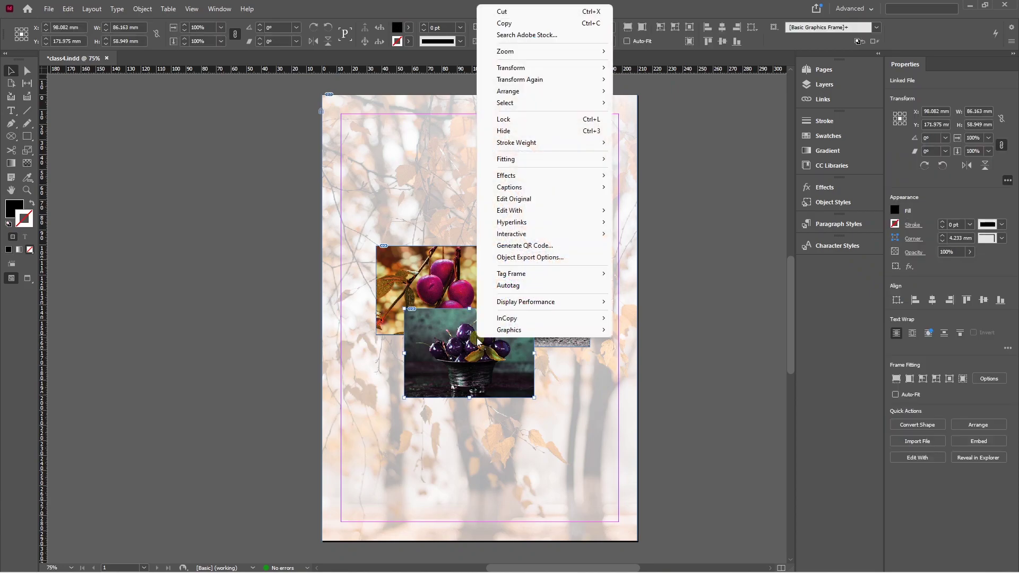
mouse_move(539, 98)
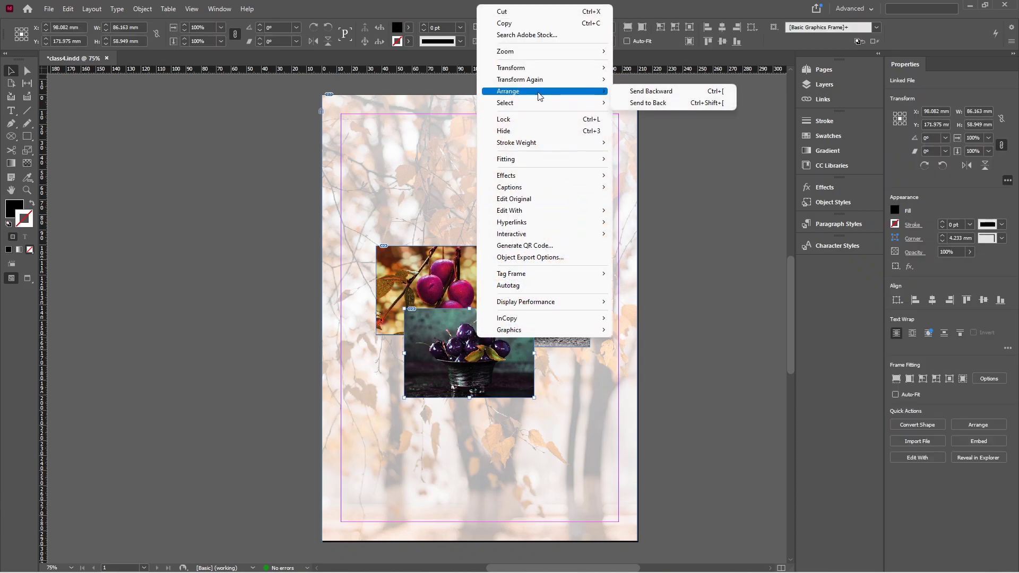
click(655, 104)
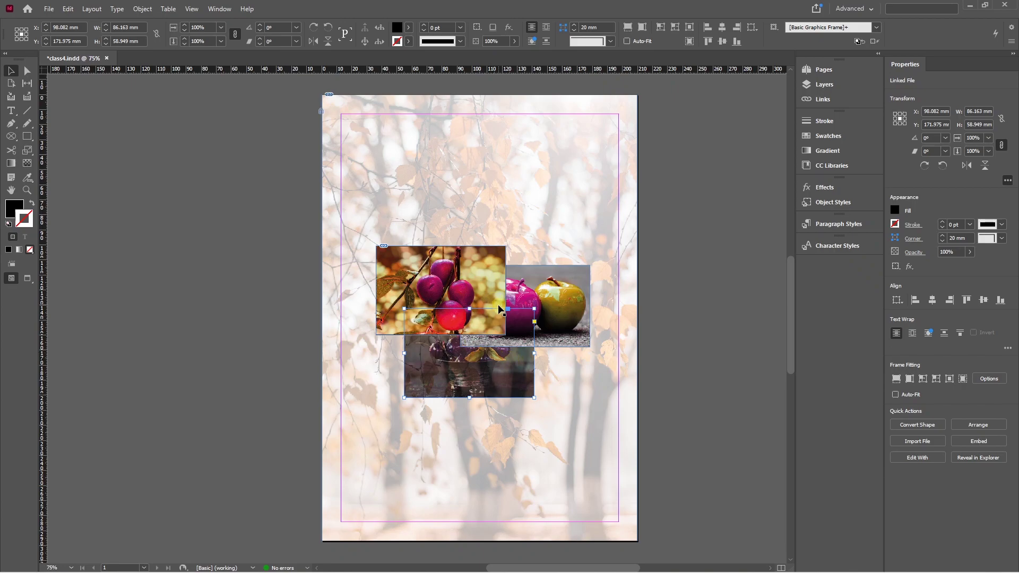
Bring the cherries photo back above the faded autumn background, and move the plums photo down and to the left.
right_click(495, 355)
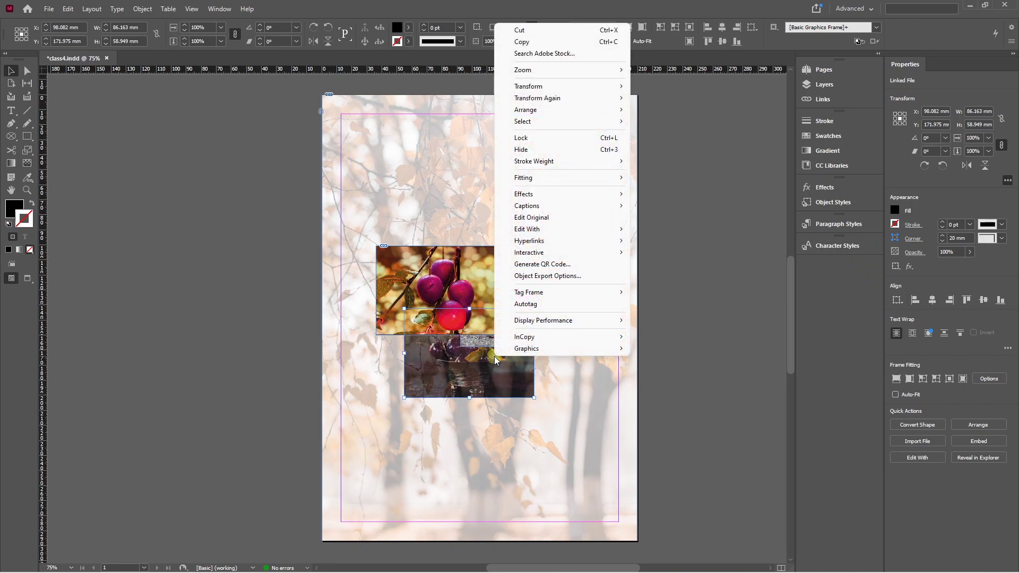
click(480, 282)
drag(480, 281, 444, 315)
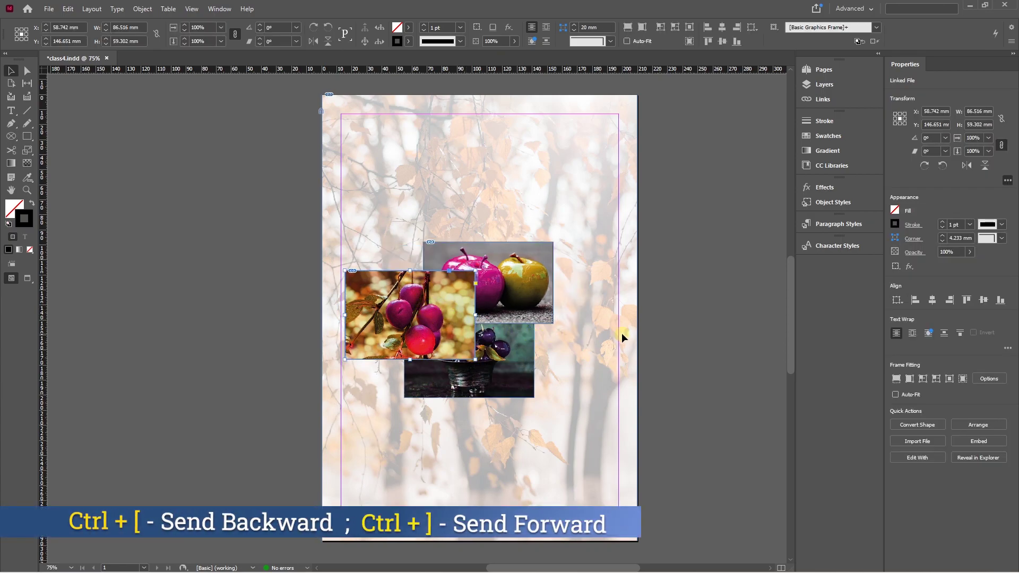
Send the plums photo backward two levels, behind the cherries and apples, and bring it forward two levels again.
key(ctrl+bracketleft)
key(ctrl+bracketleft)
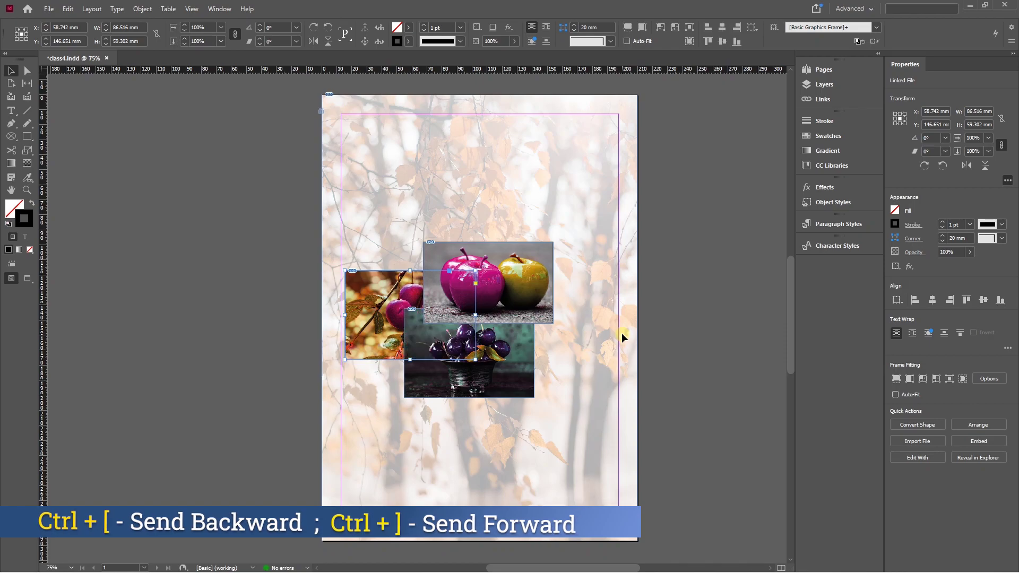
key(ctrl+bracketright)
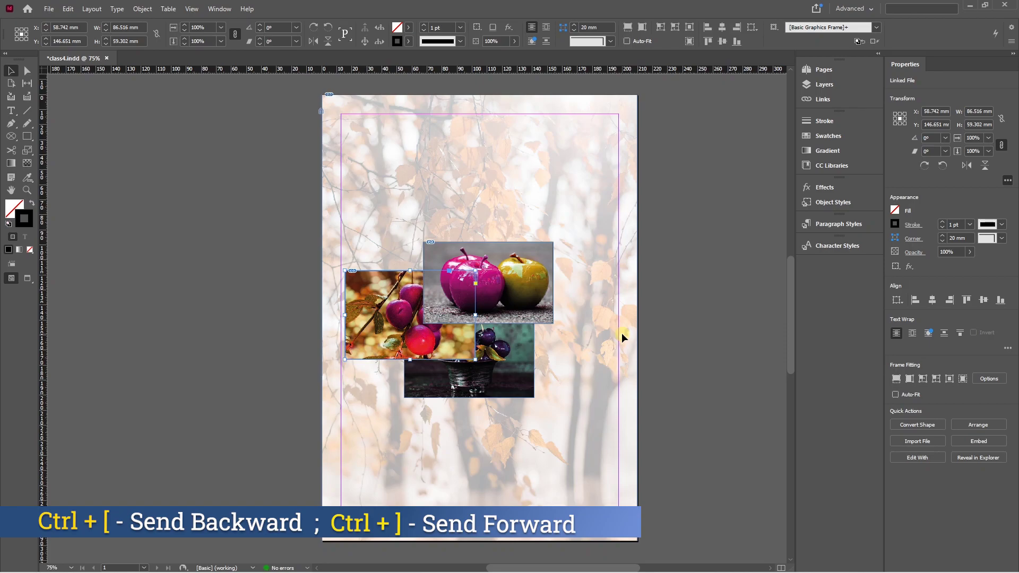
key(ctrl+bracketright)
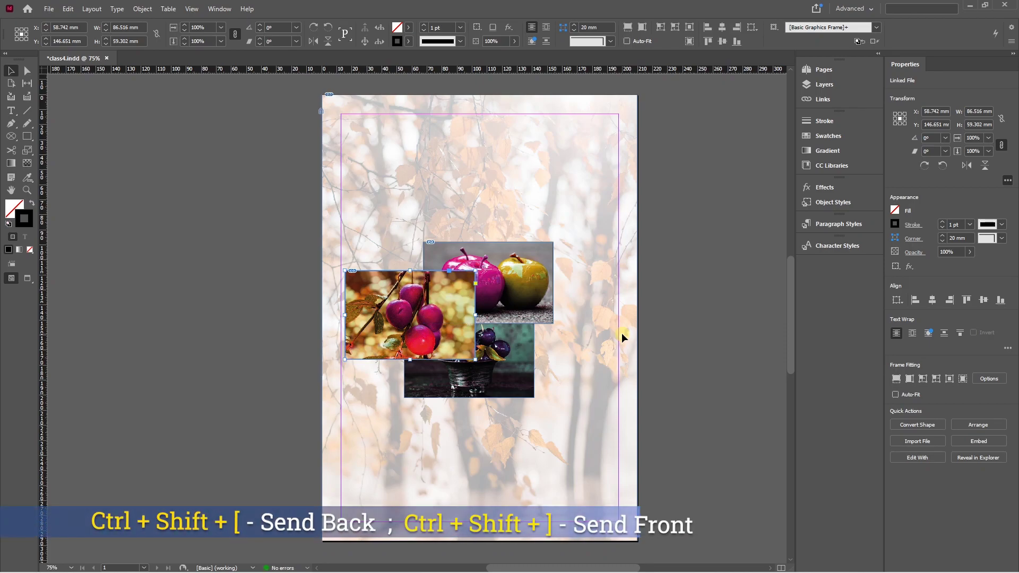
Send the plums photo to the very back behind the background image, return it to the front, and deselect it.
key(ctrl+shift+bracketleft)
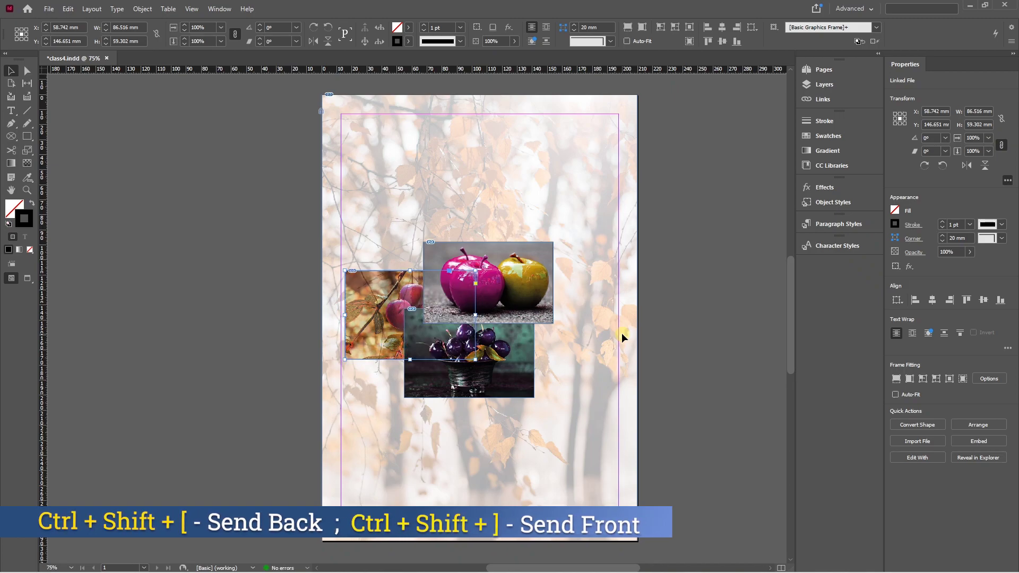
key(ctrl+shift+bracketright)
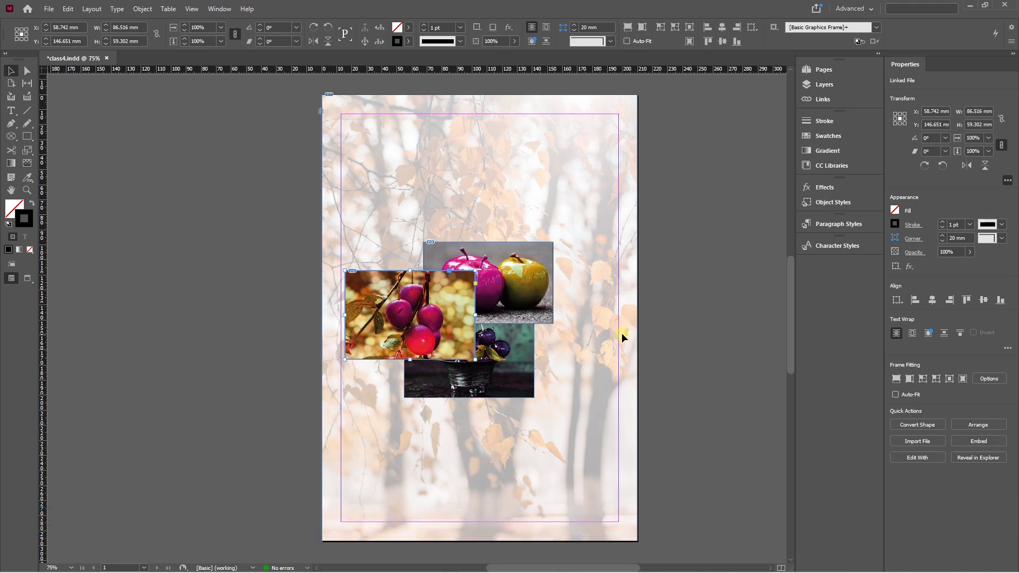
click(624, 337)
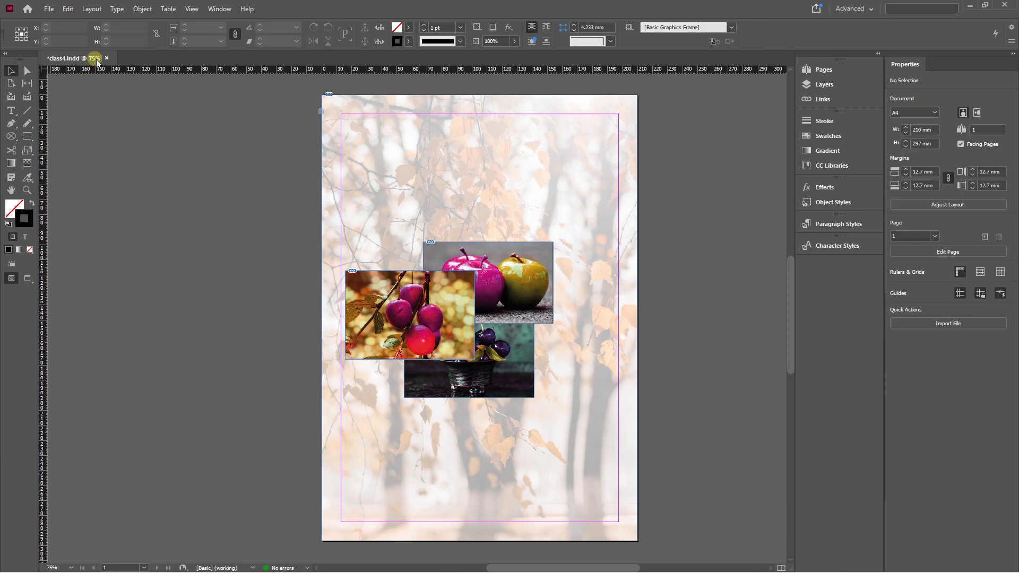